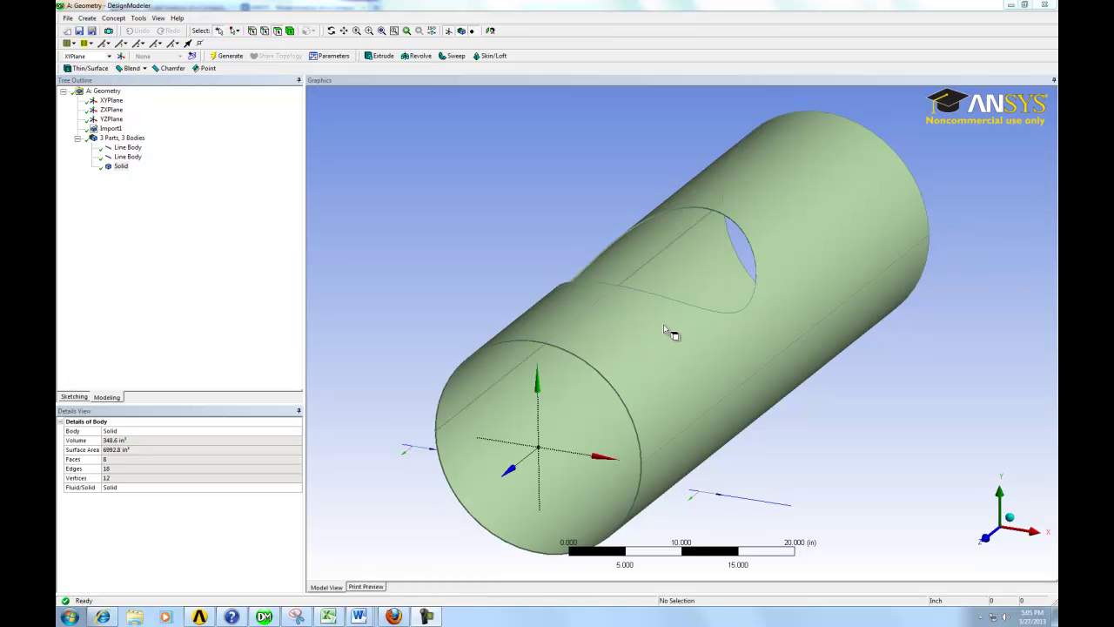
# Orbit and zoom the imported cylinder to inspect it from several angles
pyautogui.moveTo(644, 322); pyautogui.dragTo(694, 317, button='middle')
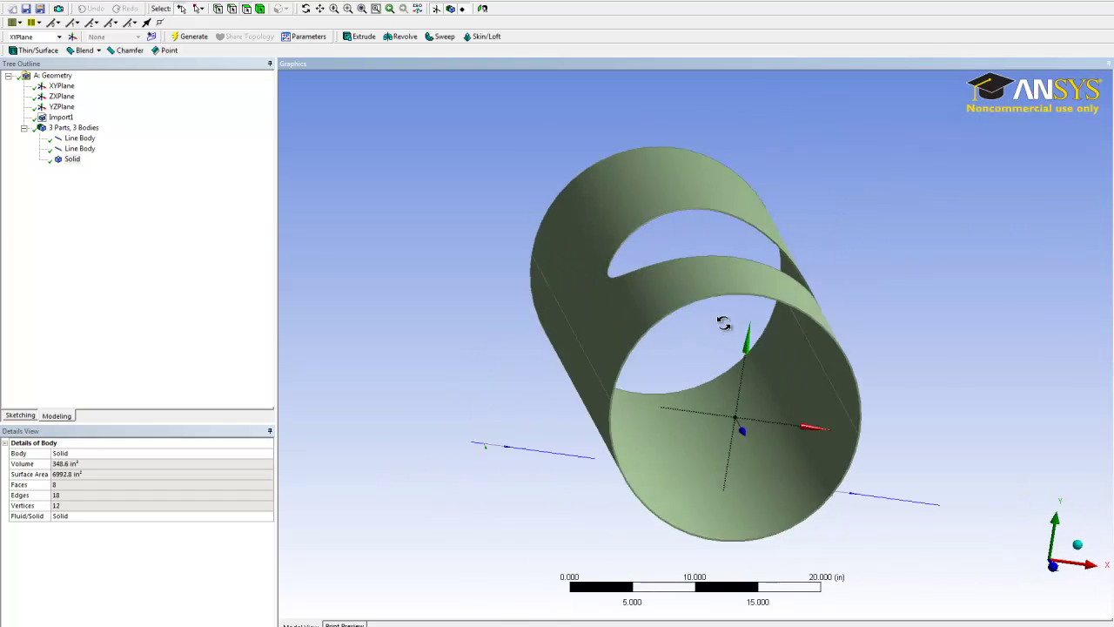
pyautogui.scroll(5, 724, 311)
pyautogui.scroll(4, 636, 366)
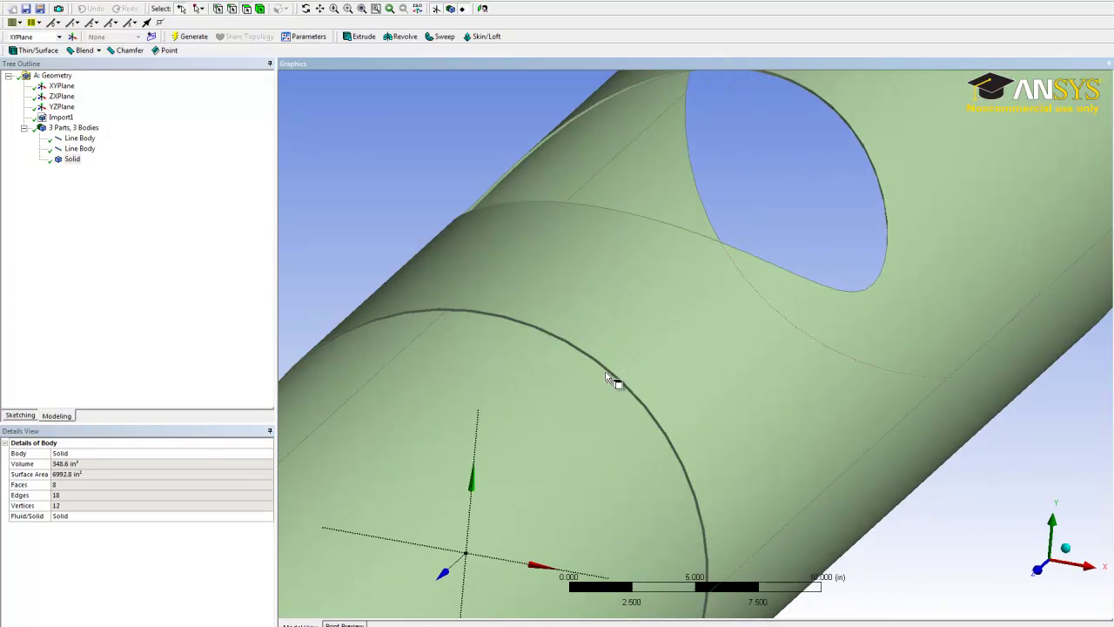
pyautogui.scroll(-4, 625, 354)
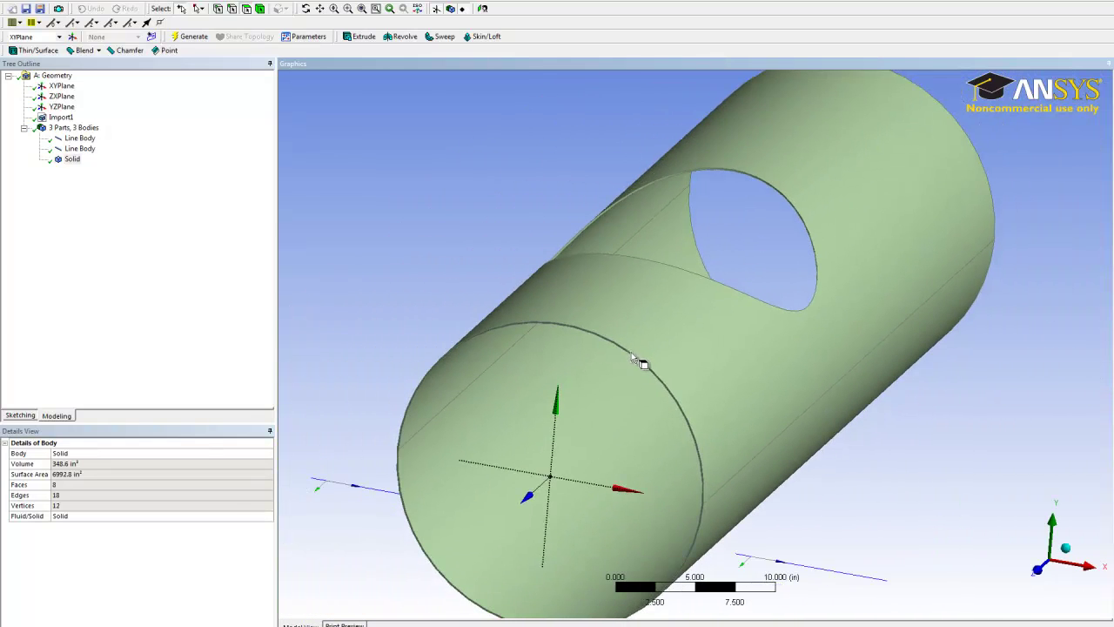
pyautogui.moveTo(633, 351); pyautogui.dragTo(654, 336, button='middle')
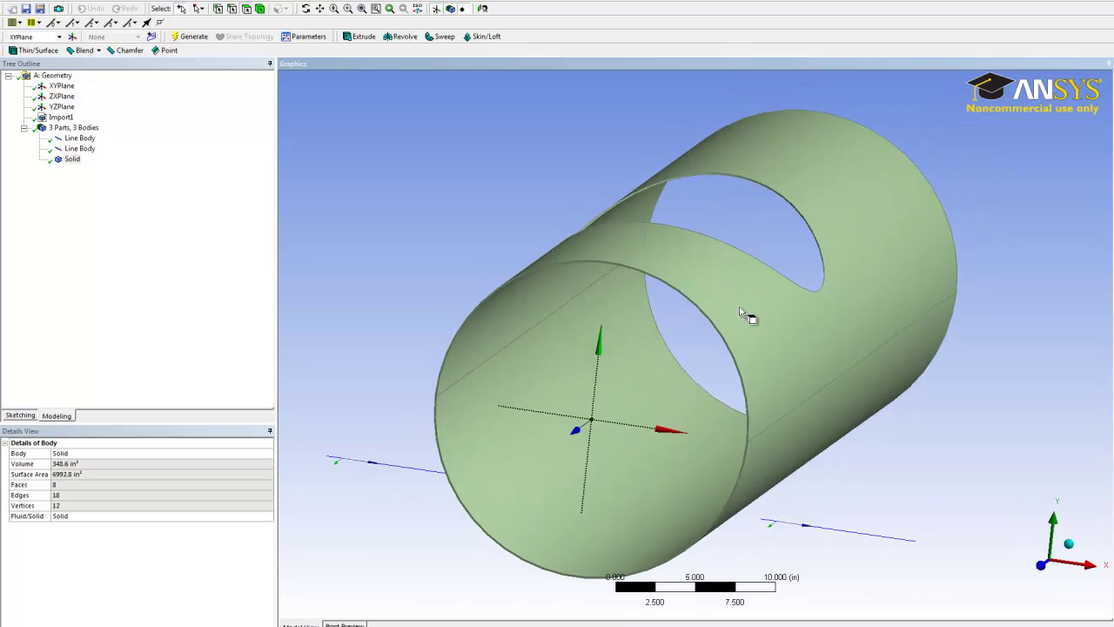
pyautogui.moveTo(733, 287)
pyautogui.mouseDown(button='middle')
pyautogui.moveTo(708, 224)
pyautogui.moveTo(731, 293)
pyautogui.mouseUp(button='middle')
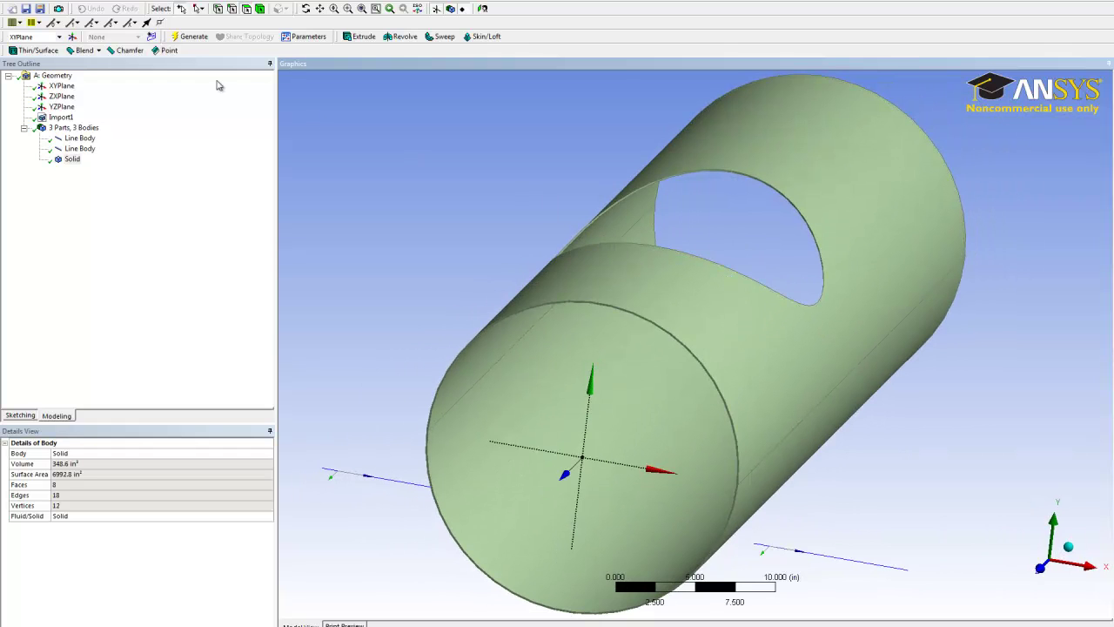
# Generate a surface body from the tube's upper and lower cylindrical faces using Surfaces From Faces
pyautogui.click(69, 2)
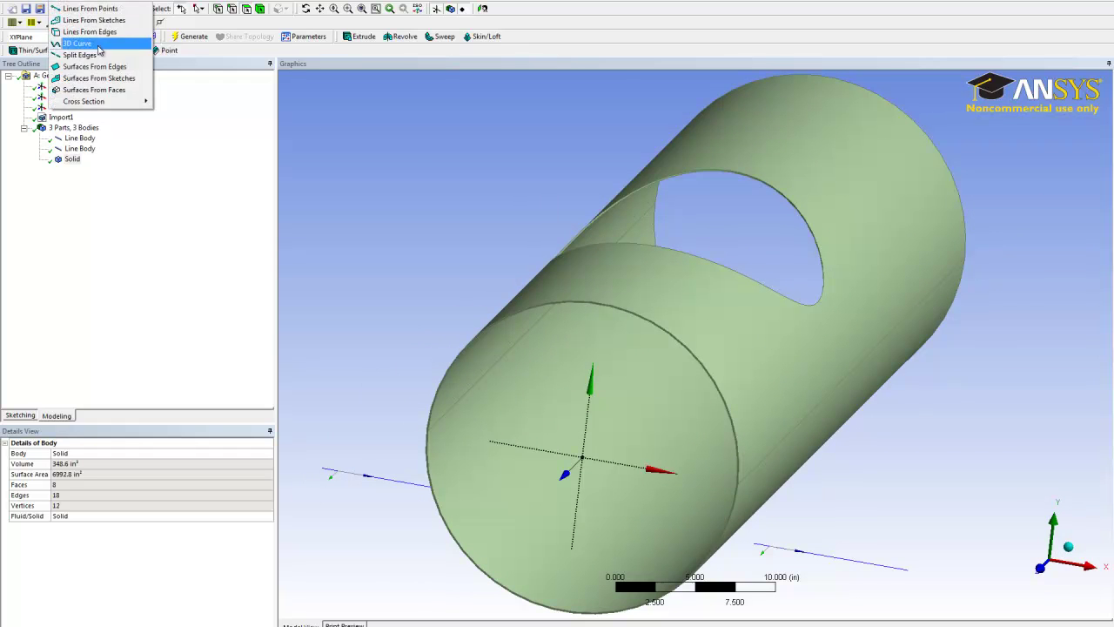
pyautogui.click(95, 90)
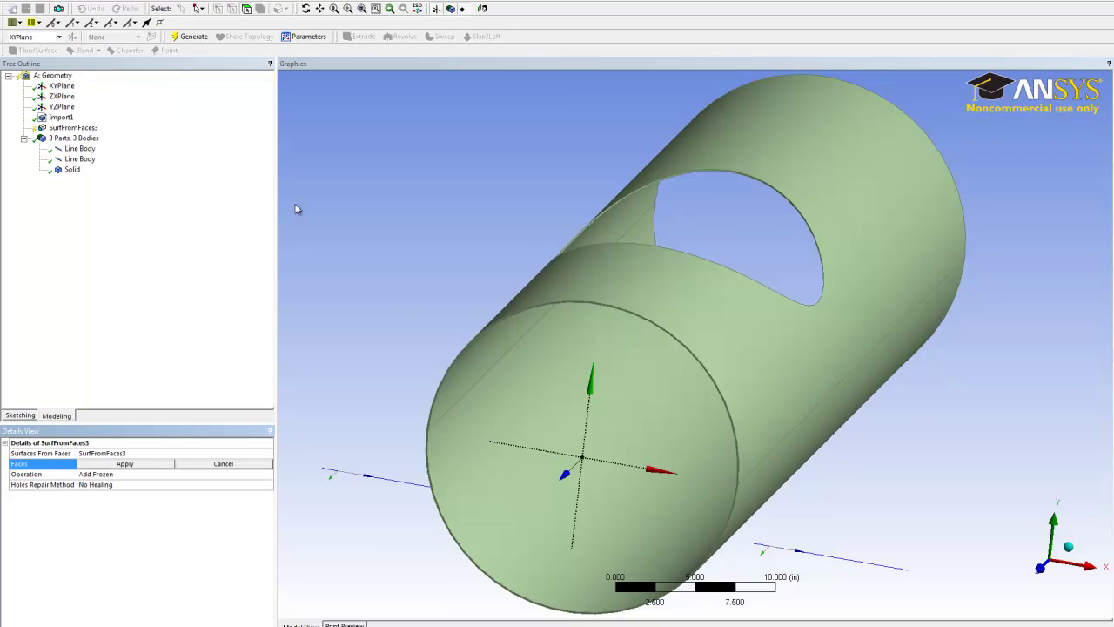
pyautogui.click(738, 380)
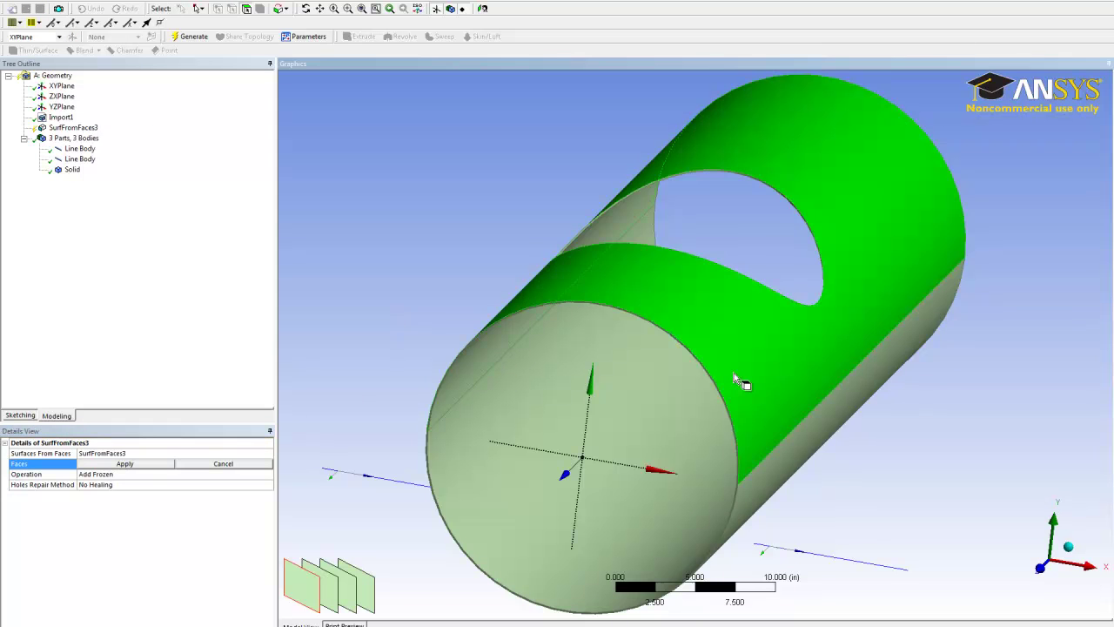
pyautogui.keyDown('ctrl'); pyautogui.click(818, 443); pyautogui.keyUp('ctrl')
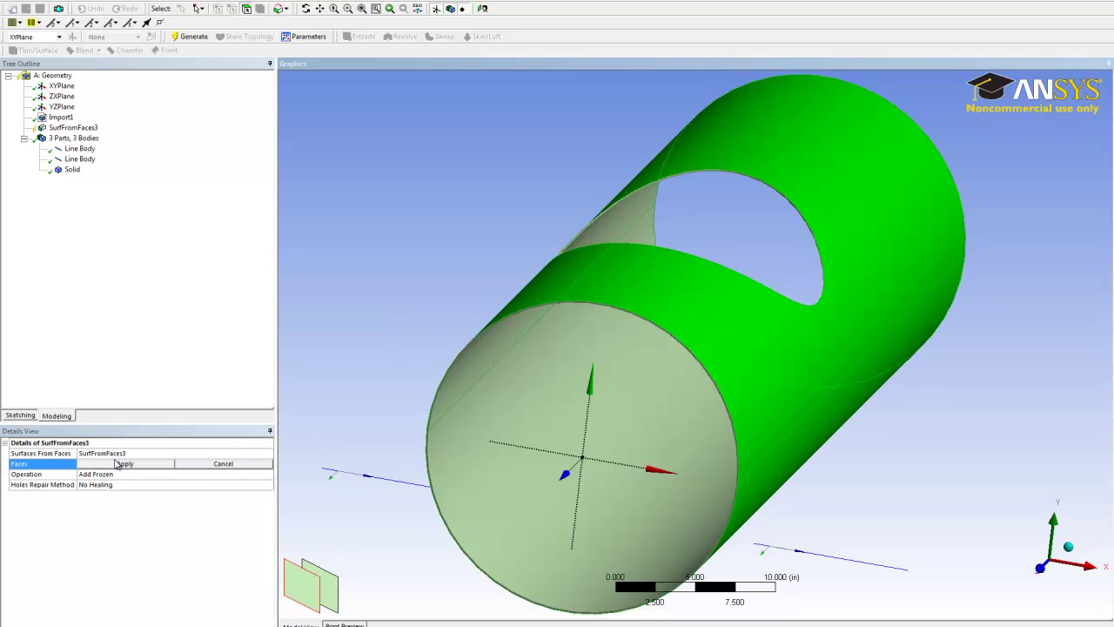
pyautogui.click(116, 464)
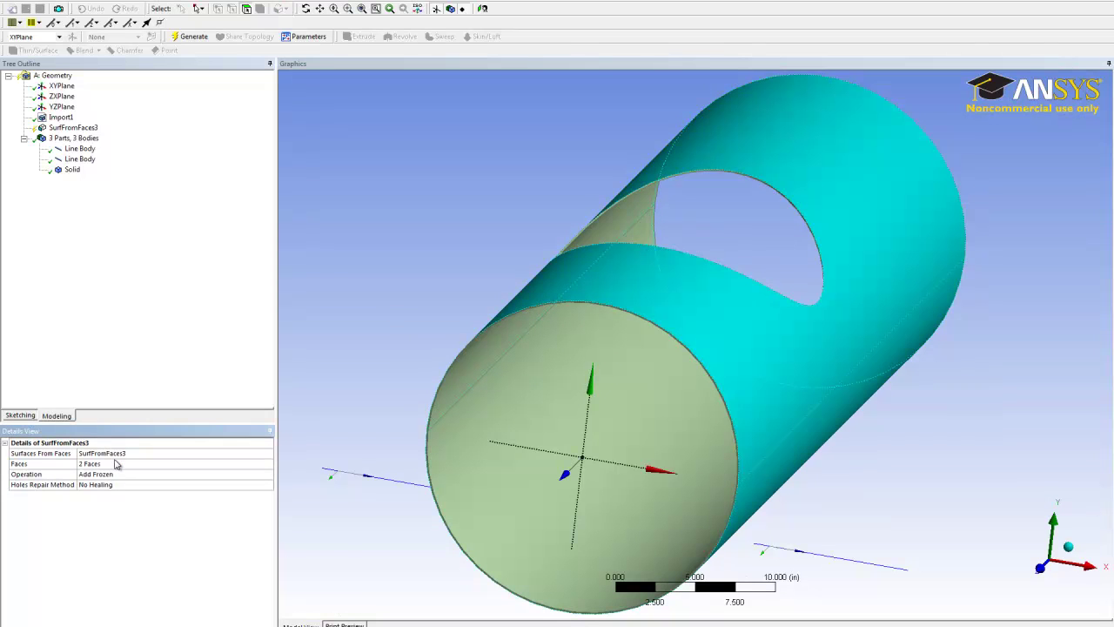
pyautogui.click(185, 36)
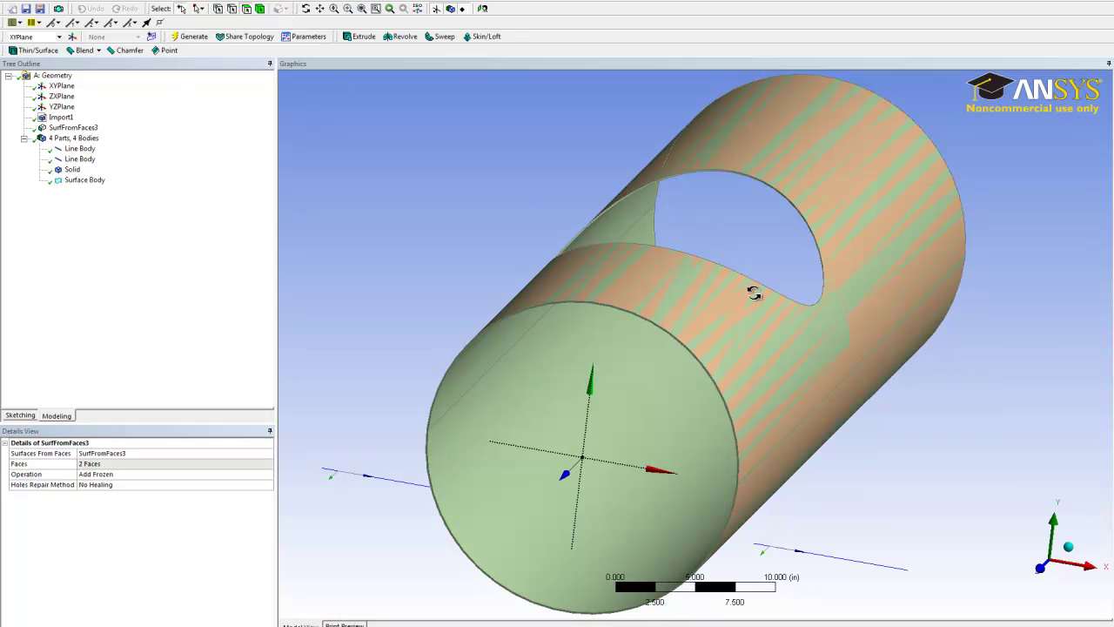
pyautogui.moveTo(751, 291); pyautogui.dragTo(710, 268, button='middle')
pyautogui.moveTo(719, 315); pyautogui.dragTo(713, 292, button='middle')
pyautogui.moveTo(885, 291); pyautogui.dragTo(880, 276, button='middle')
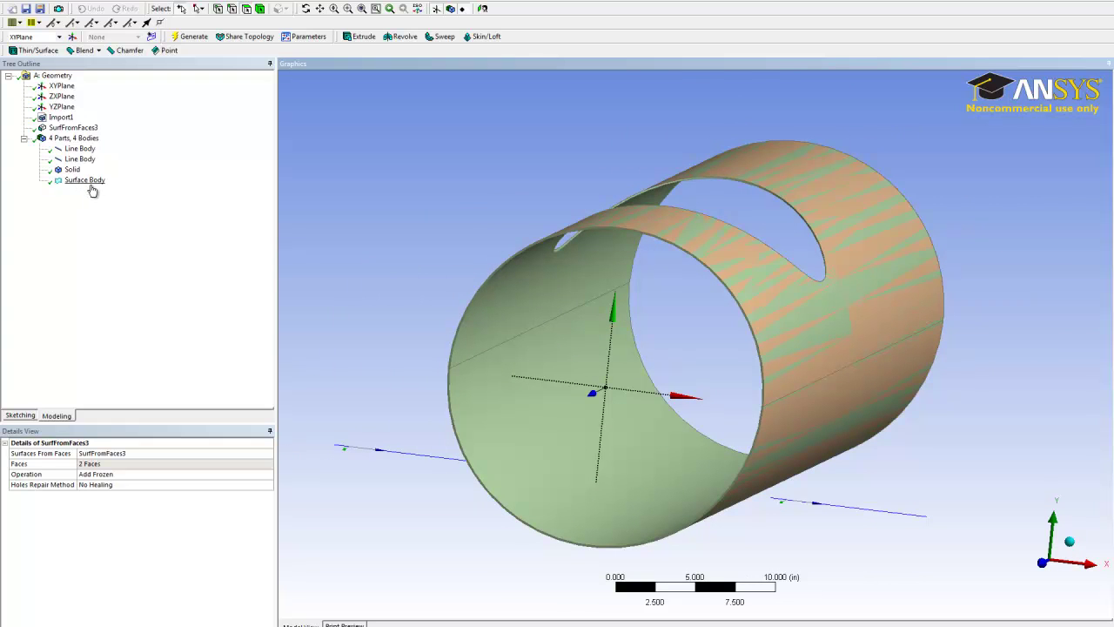
# Suppress the original Solid body so only the surface remains visible
pyautogui.click(70, 170)
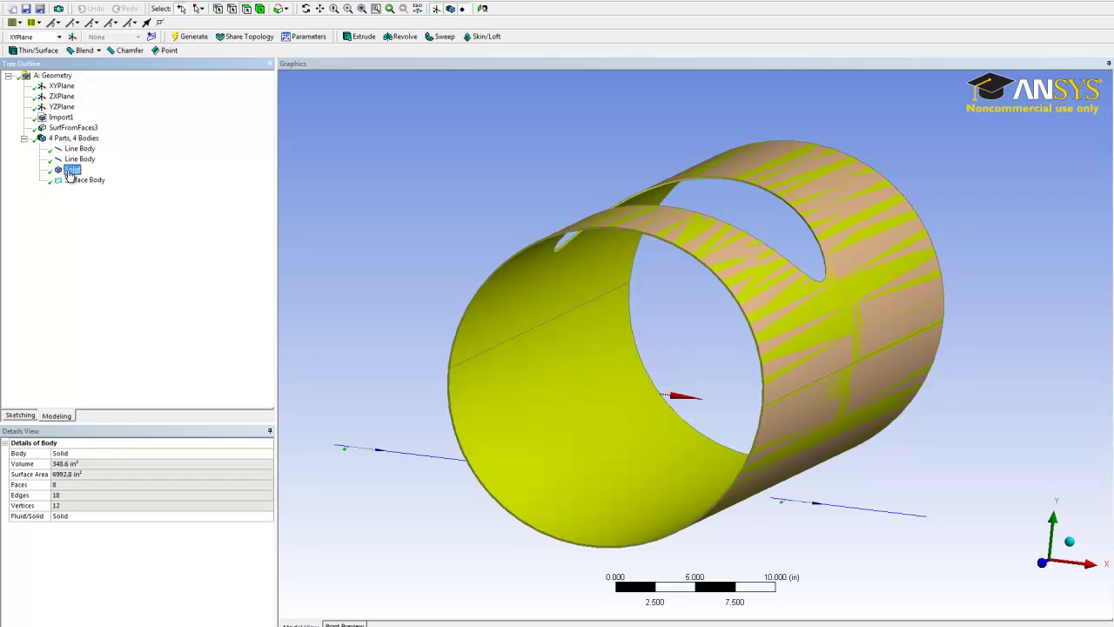
pyautogui.rightClick(70, 170)
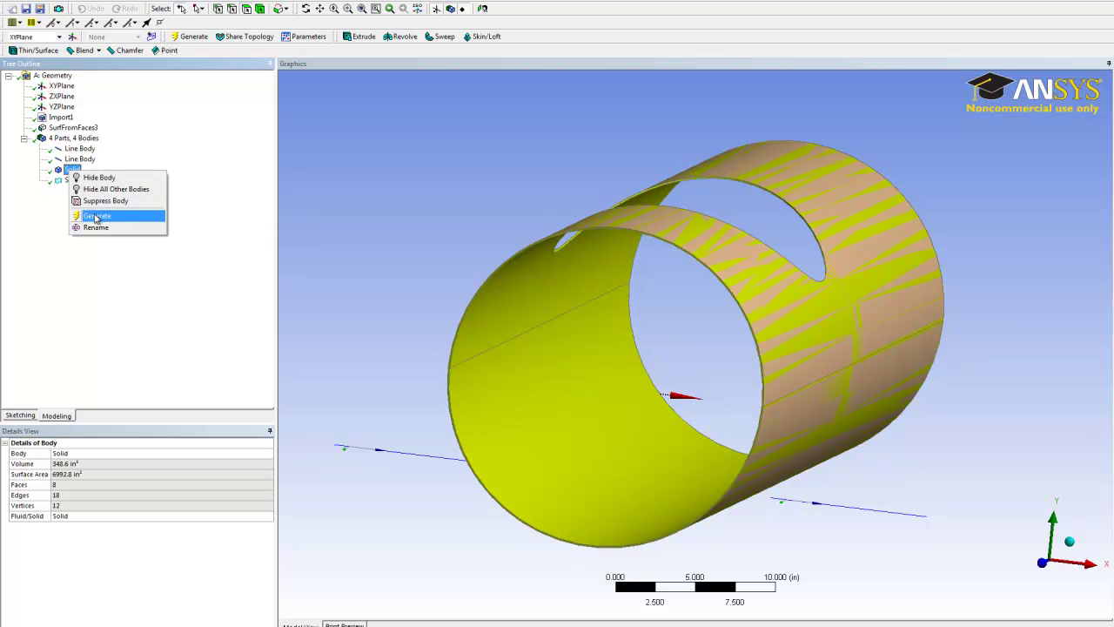
pyautogui.click(100, 201)
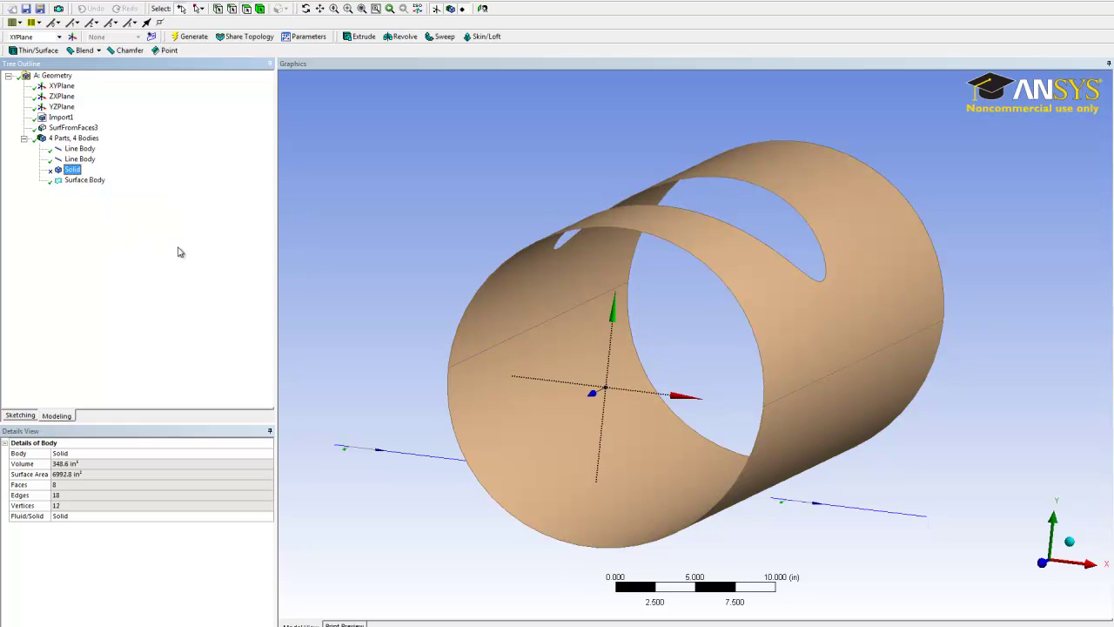
pyautogui.click(609, 240)
pyautogui.moveTo(609, 240); pyautogui.dragTo(637, 304, button='middle')
# Create a Surface Patch from the upper and lower arcs of the tube's end edge and generate it
pyautogui.scroll(2, 642, 298)
pyautogui.scroll(1, 644, 300)
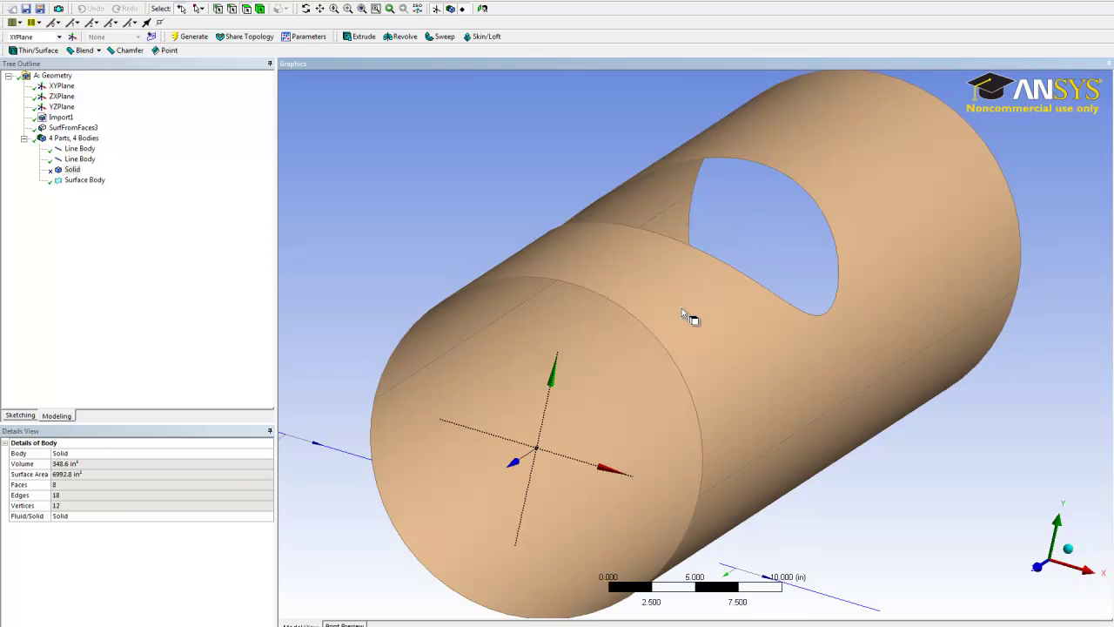
pyautogui.moveTo(686, 312); pyautogui.dragTo(447, 245, button='middle')
pyautogui.moveTo(828, 353); pyautogui.dragTo(861, 273, button='middle')
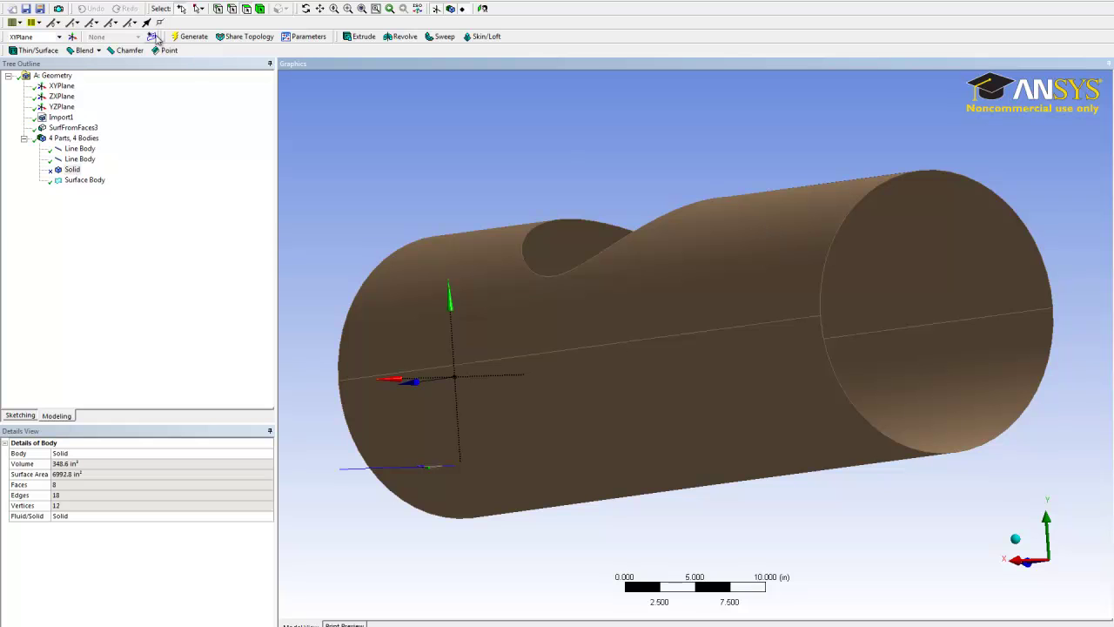
pyautogui.click(92, 2)
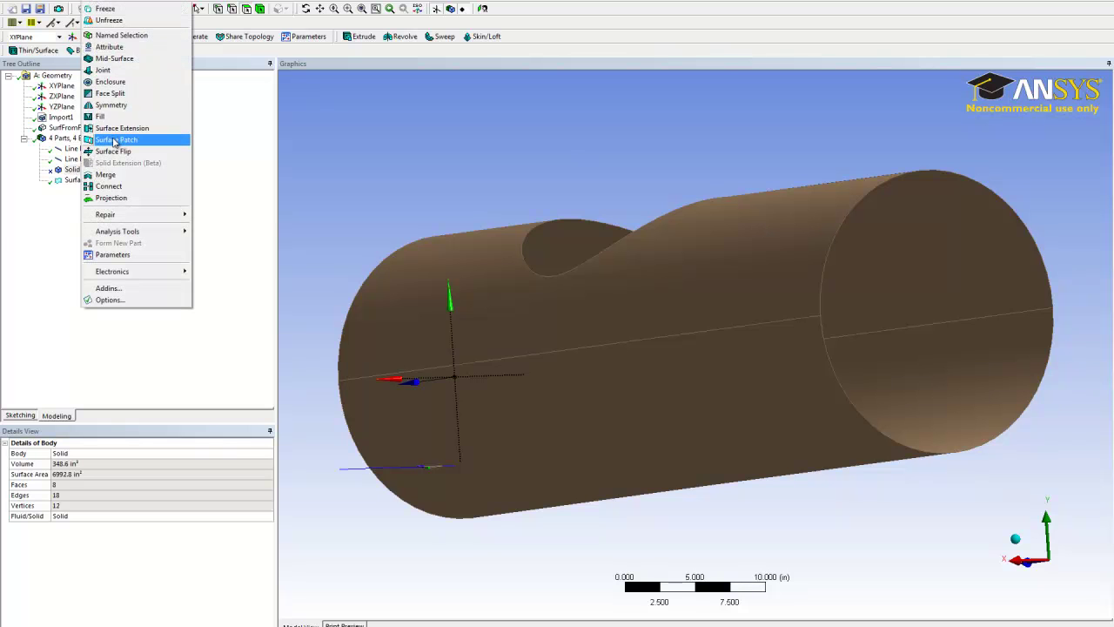
pyautogui.click(114, 140)
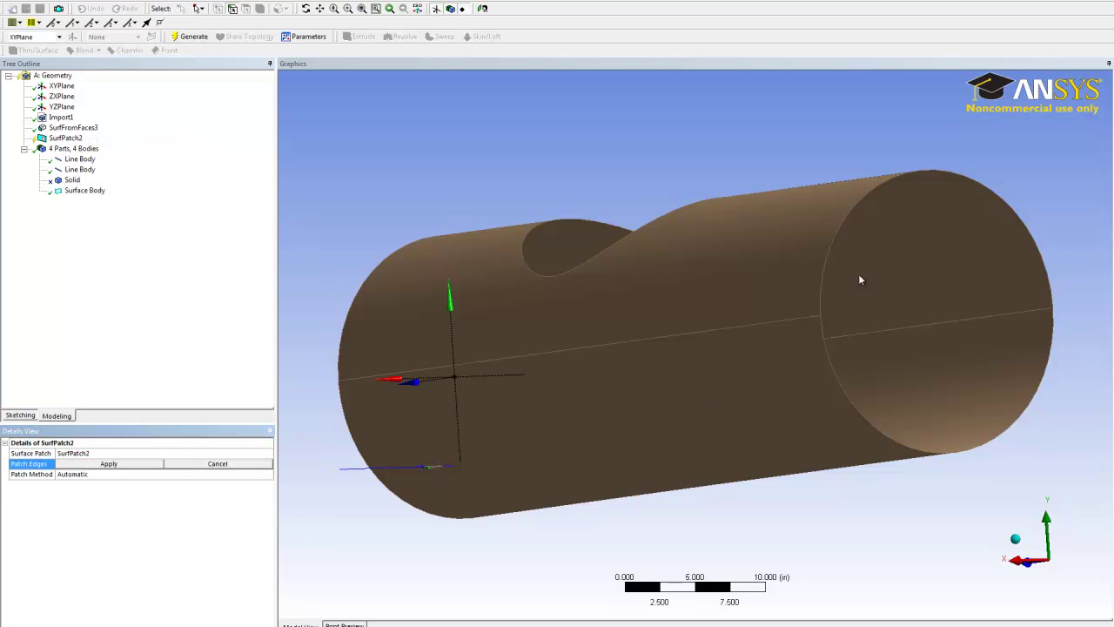
pyautogui.click(843, 235)
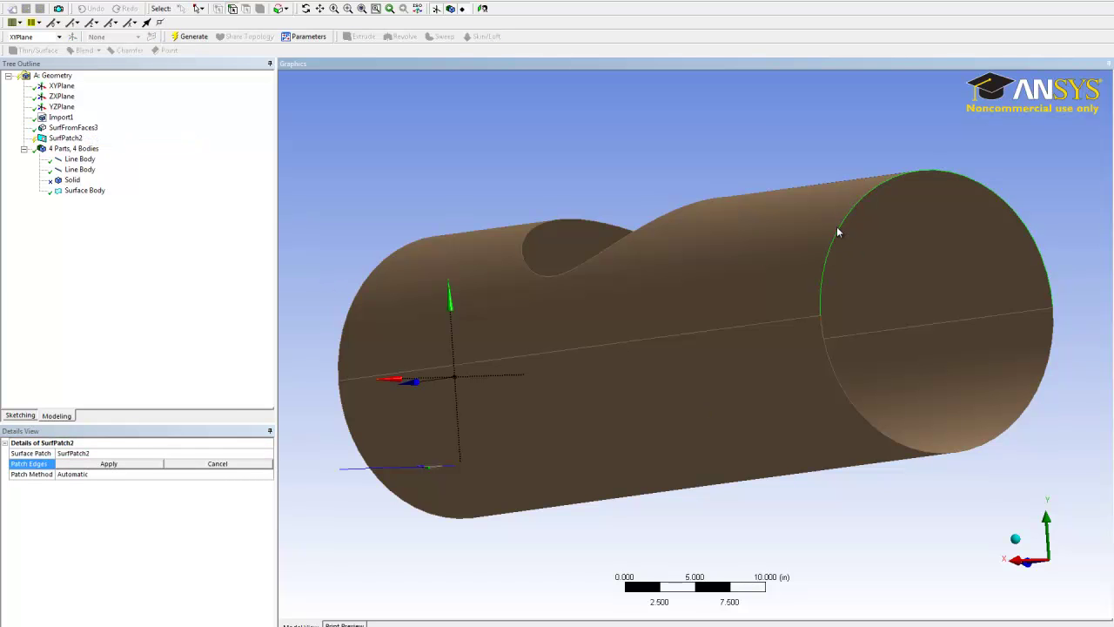
pyautogui.keyDown('ctrl'); pyautogui.click(839, 386); pyautogui.keyUp('ctrl')
pyautogui.click(118, 465)
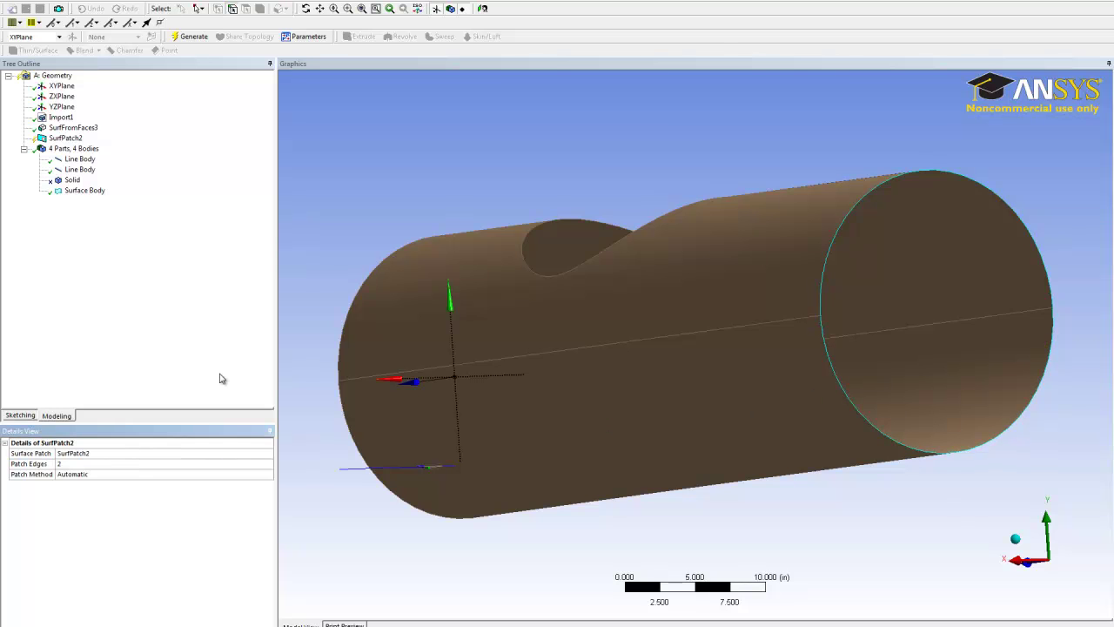
pyautogui.click(193, 38)
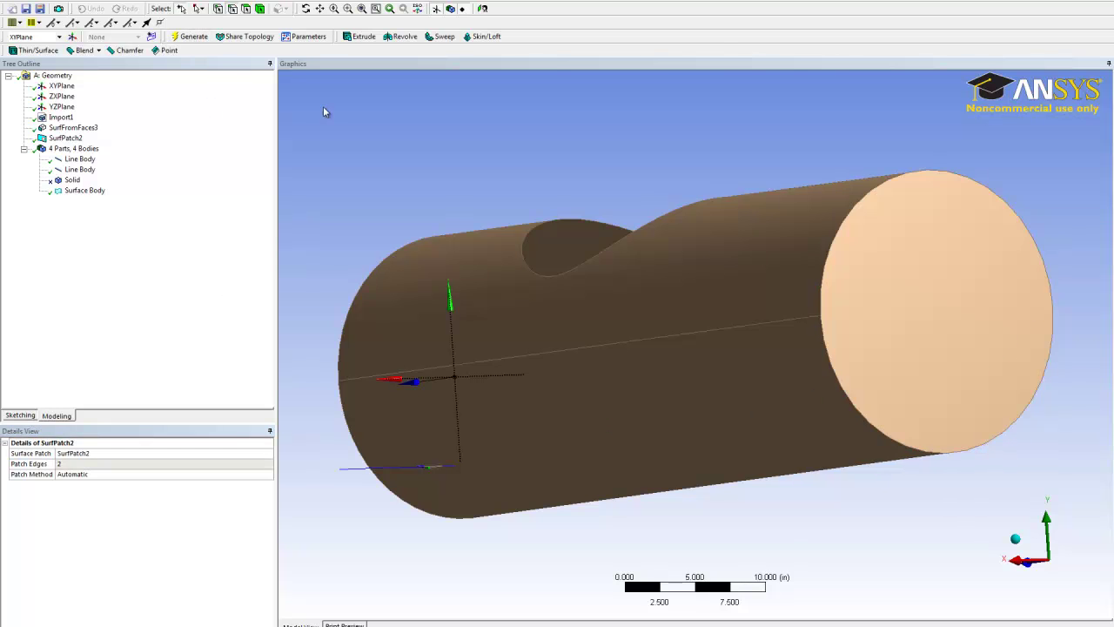
pyautogui.moveTo(709, 287); pyautogui.dragTo(926, 288, button='middle')
pyautogui.moveTo(676, 328); pyautogui.dragTo(747, 294, button='middle')
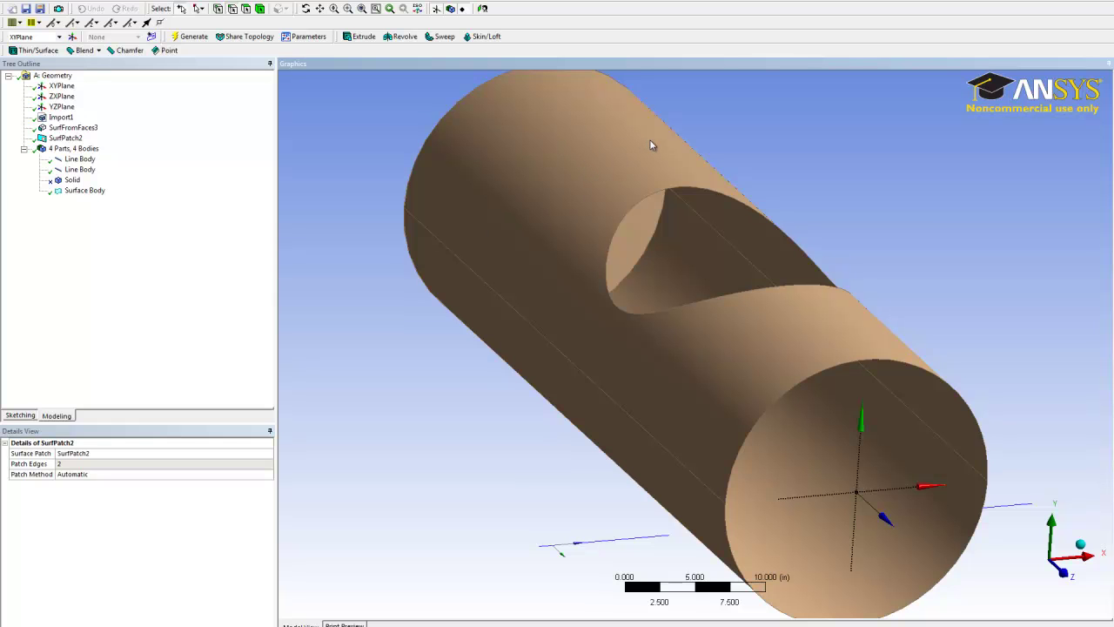
pyautogui.scroll(-3, 614, 171)
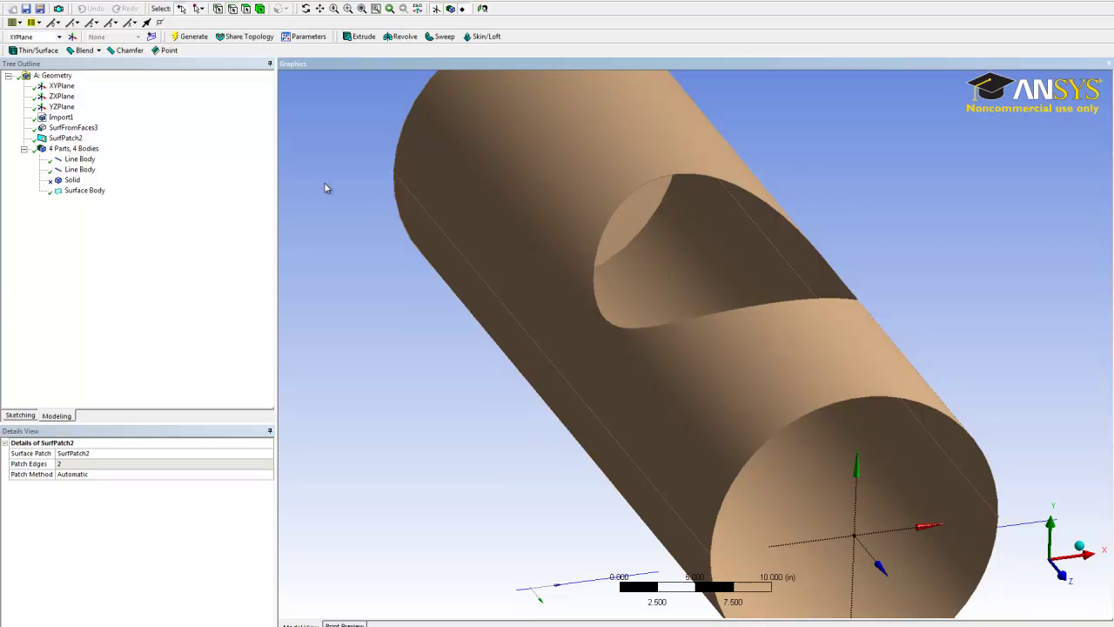
# Create Plane5 on XYPlane with an Offset Z transform of -14.5 in, then generate it
pyautogui.click(73, 38)
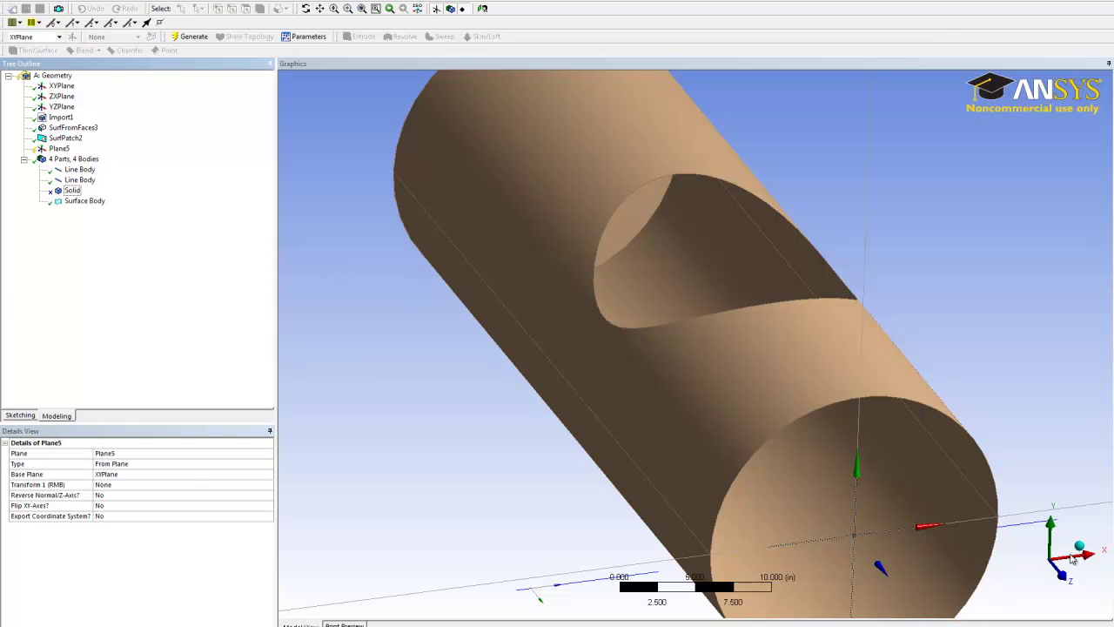
pyautogui.click(102, 473)
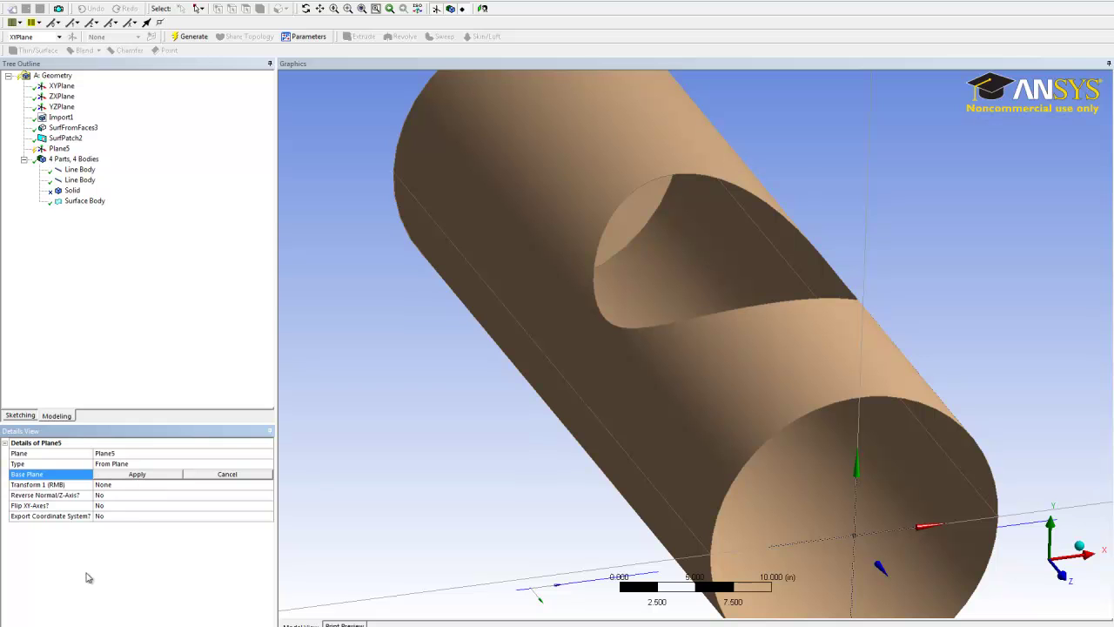
pyautogui.click(119, 484)
pyautogui.click(269, 487)
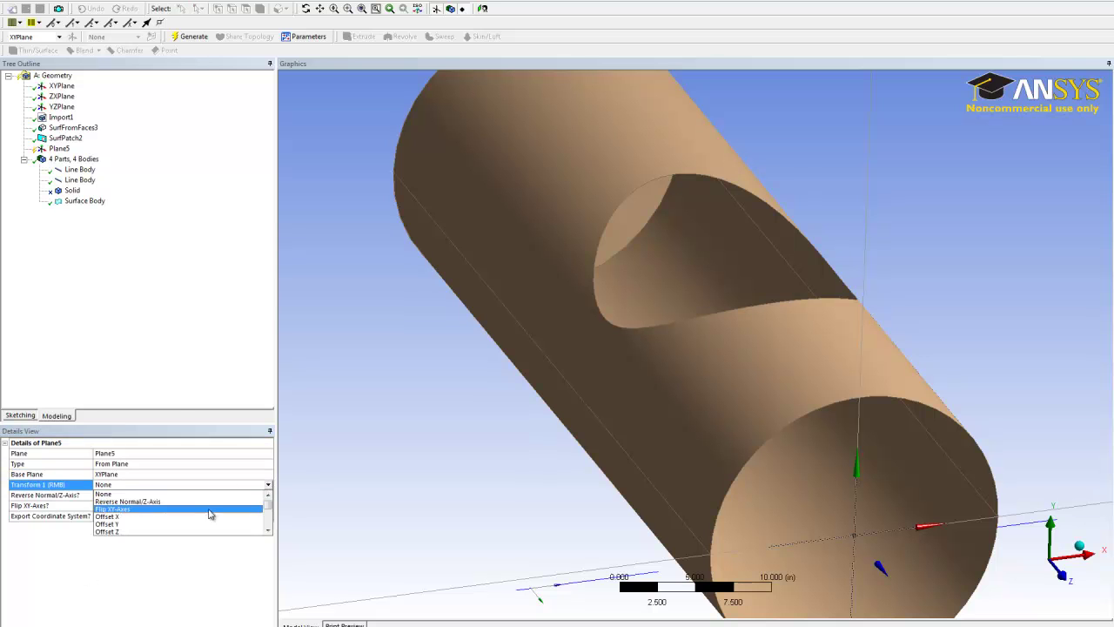
pyautogui.click(155, 529)
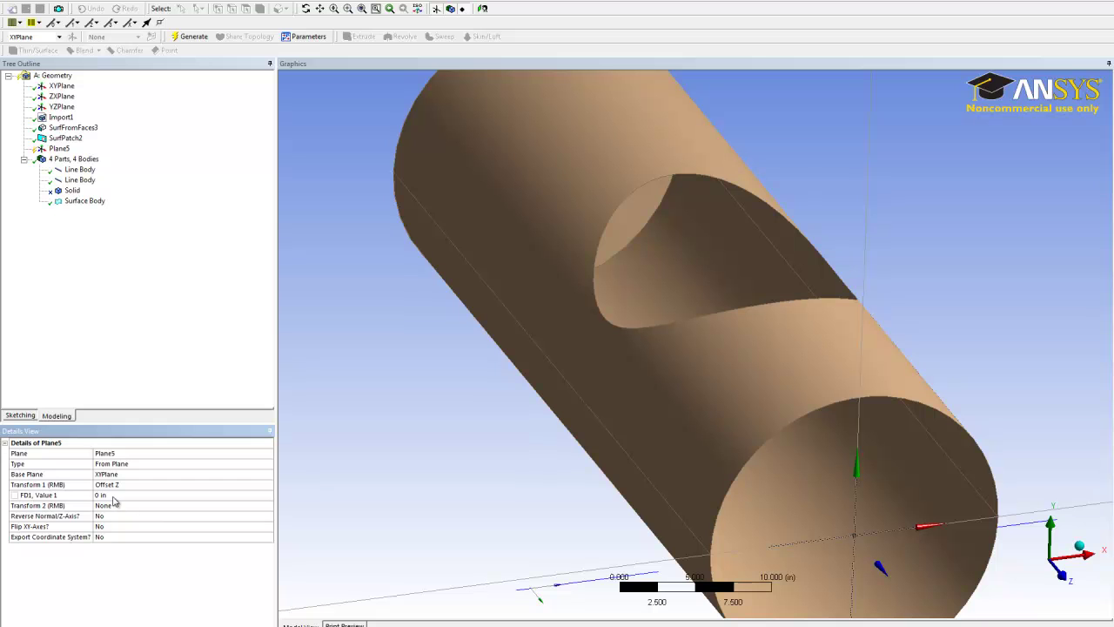
pyautogui.click(1104, 561)
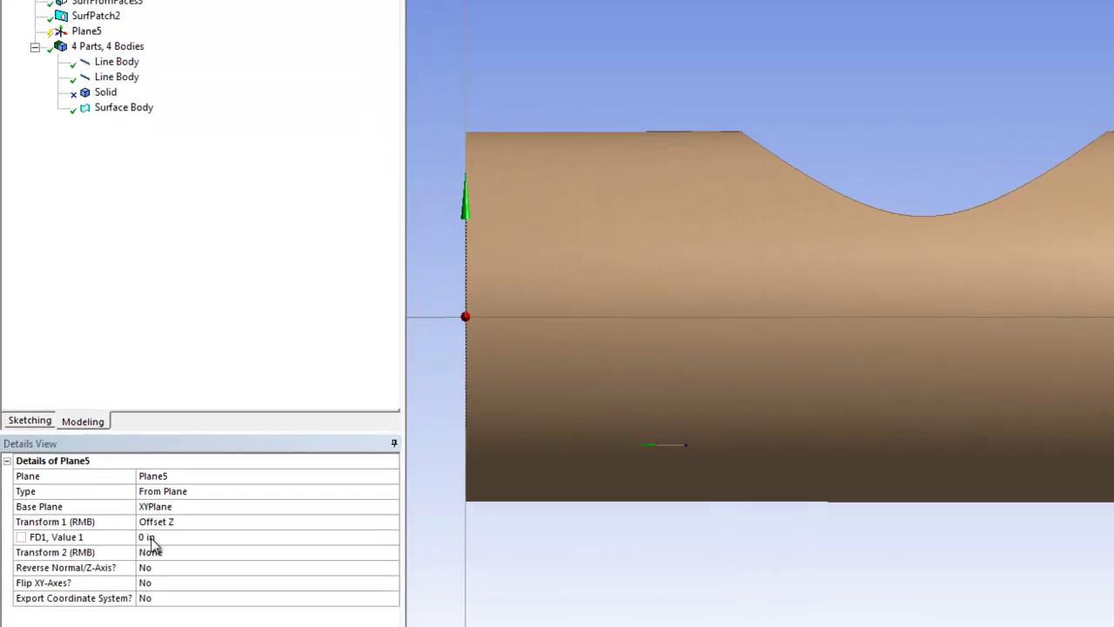
pyautogui.click(149, 538)
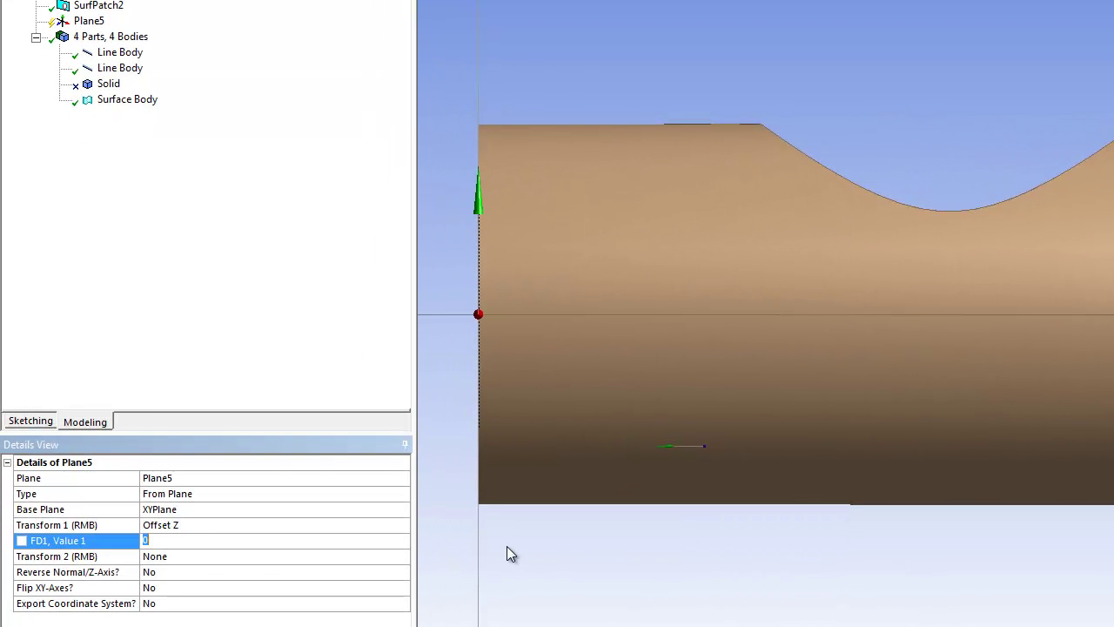
pyautogui.write('-14.5')
pyautogui.press('Return')
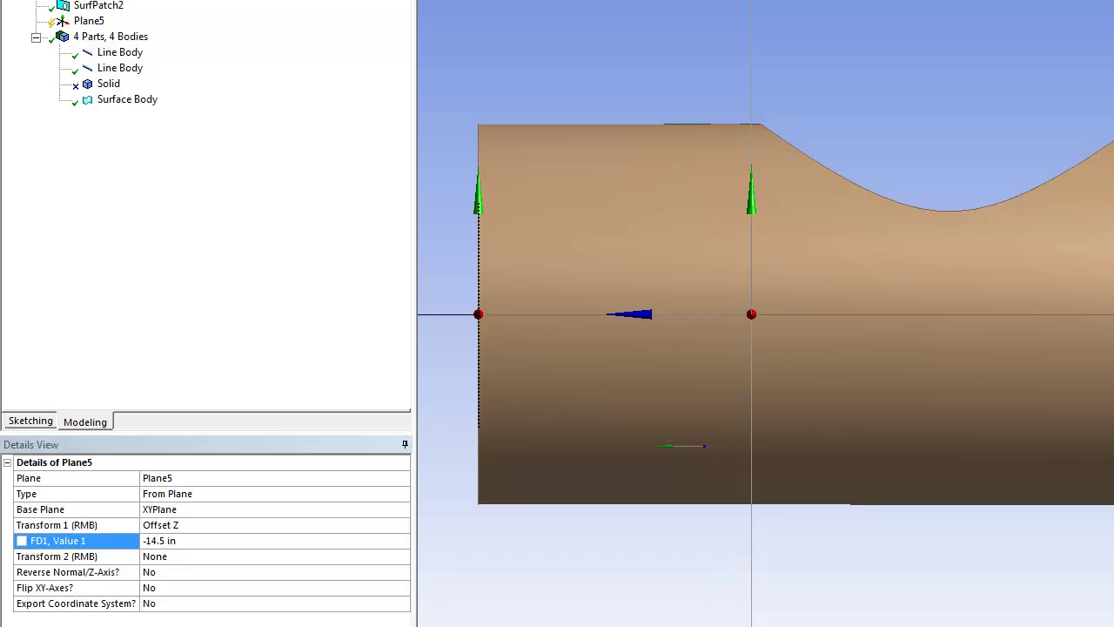
pyautogui.press('F5')
pyautogui.moveTo(903, 67); pyautogui.dragTo(944, 123, button='middle')
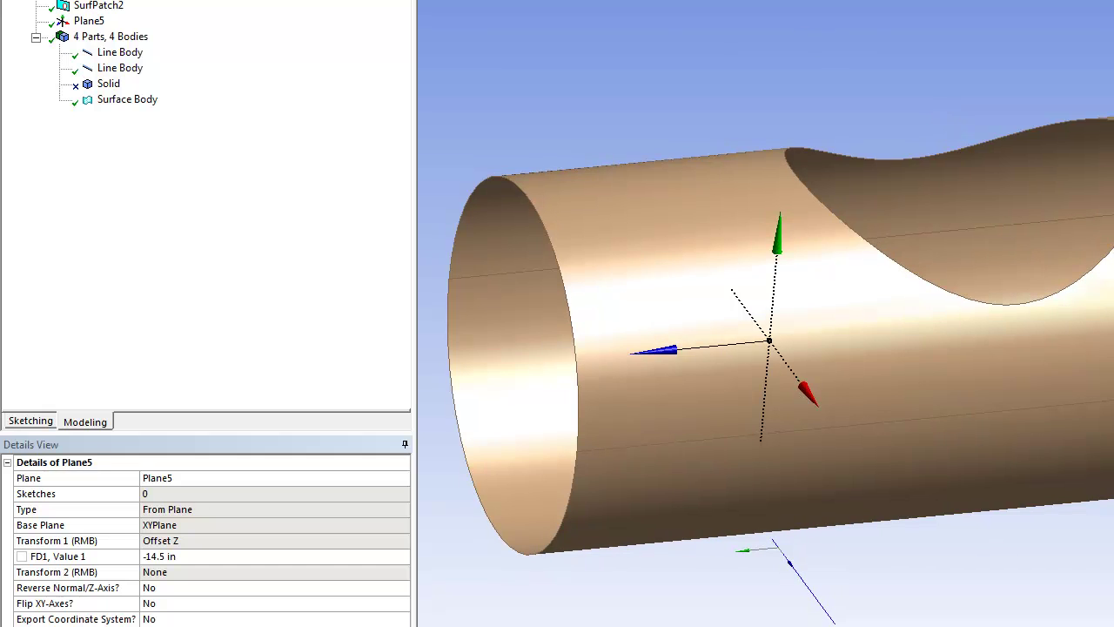
# Create Slice1 with Plane5 as the base plane, cutting all bodies
pyautogui.hotkey('alt', 'c')
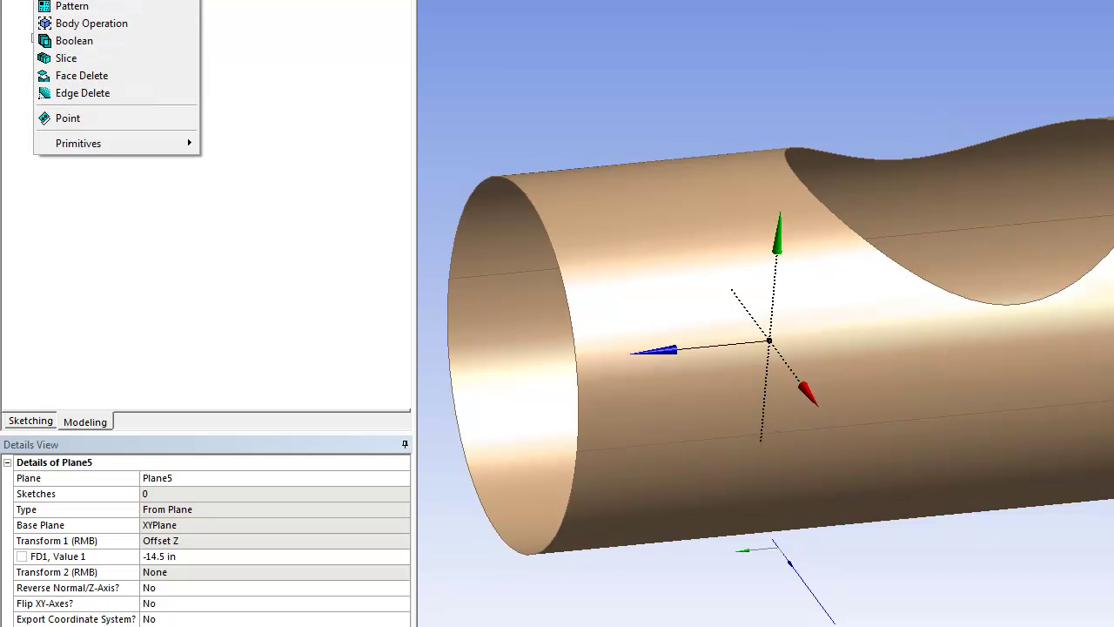
pyautogui.click(98, 63)
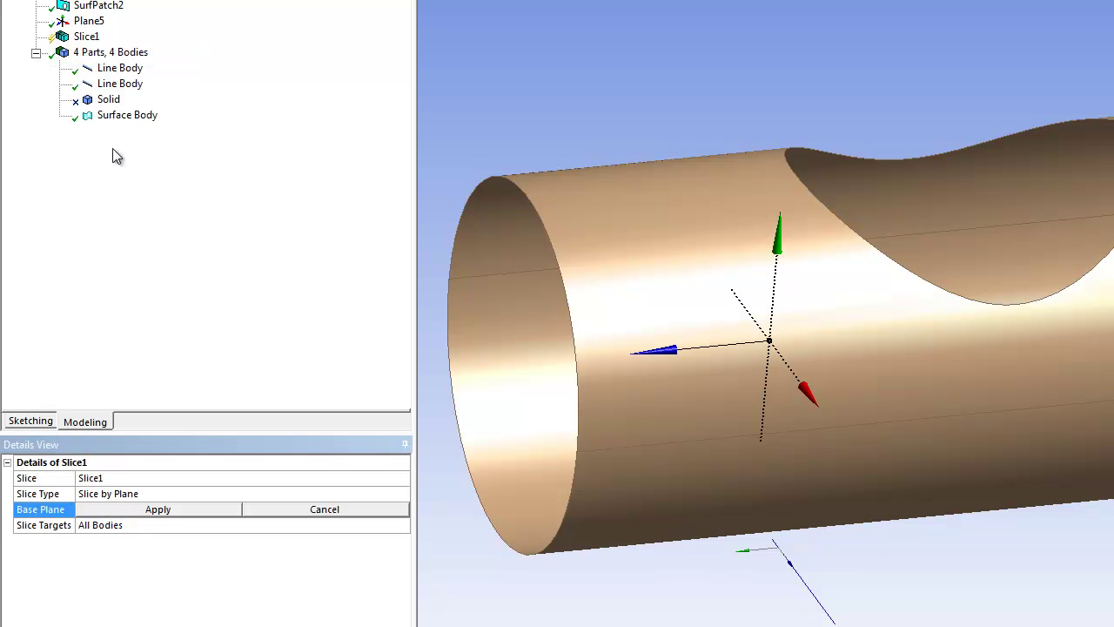
pyautogui.click(88, 21)
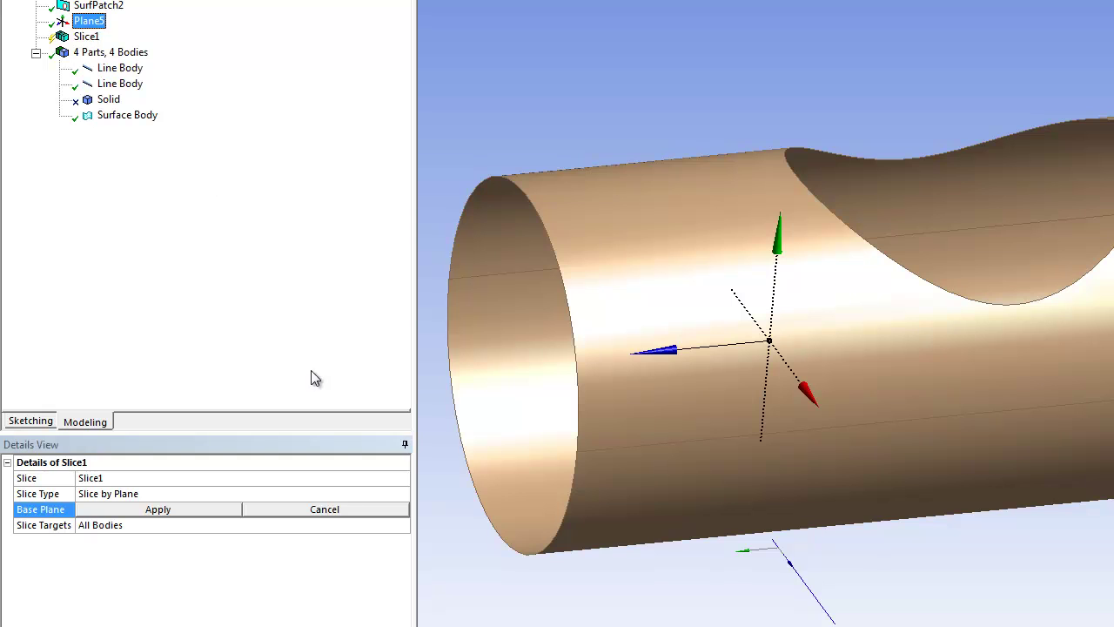
pyautogui.click(158, 509)
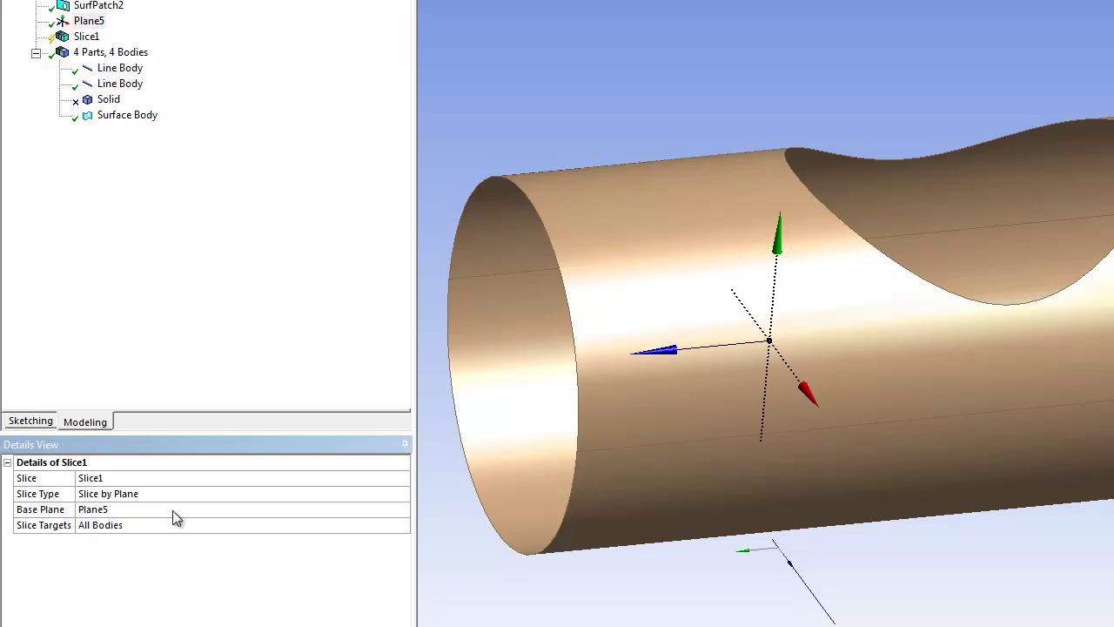
pyautogui.click(124, 529)
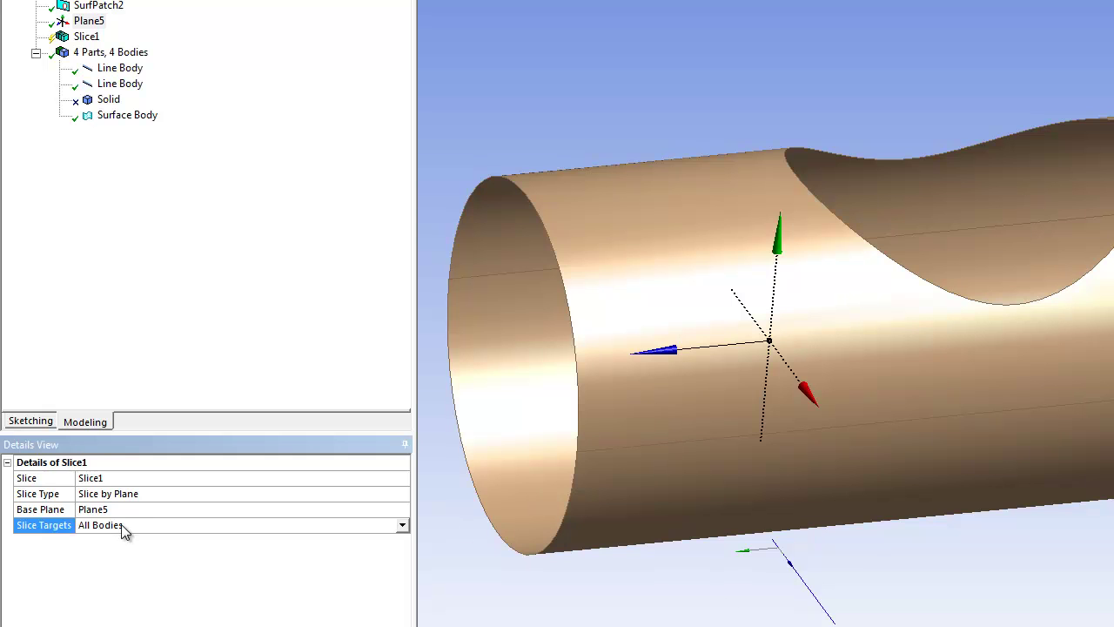
# Turn on frozen body transparency to inspect the sliced tube
pyautogui.moveTo(816, 276); pyautogui.dragTo(984, 329, button='middle')
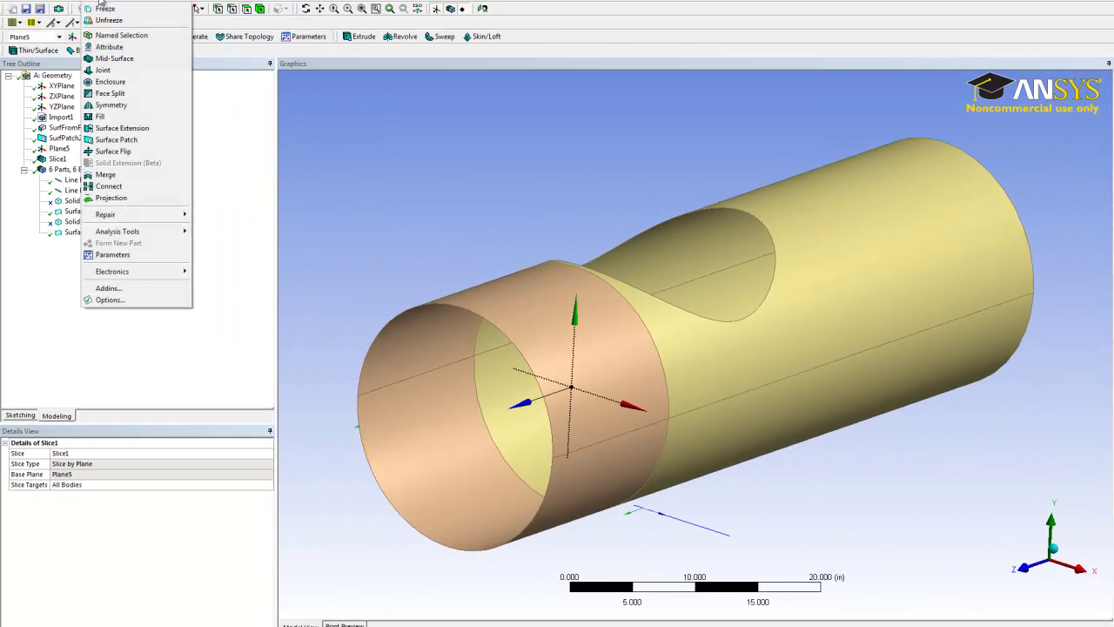
pyautogui.moveTo(121, 3)
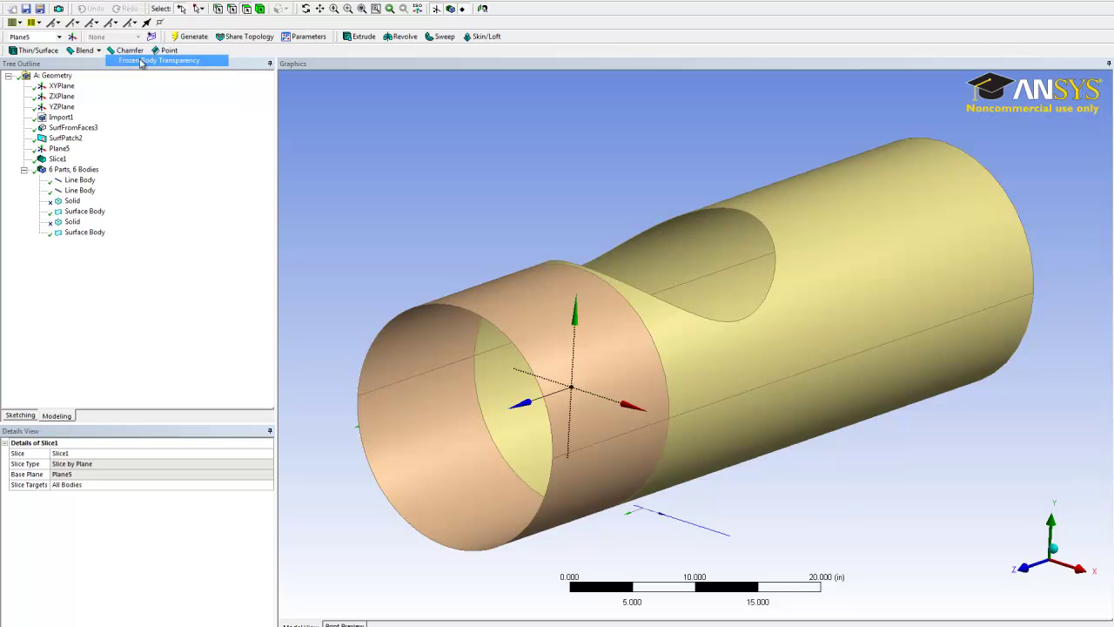
pyautogui.click(159, 60)
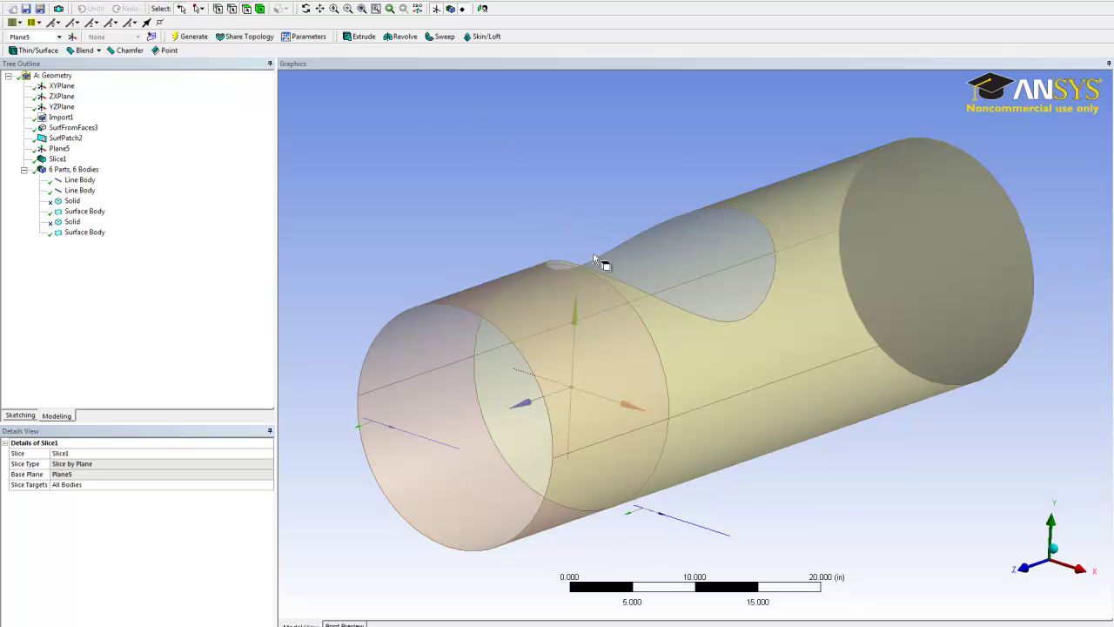
# Uncheck Frozen Body Transparency in the View menu
pyautogui.moveTo(638, 283)
pyautogui.mouseDown(button='middle')
pyautogui.moveTo(709, 248)
pyautogui.moveTo(676, 273)
pyautogui.moveTo(642, 268)
pyautogui.moveTo(634, 287)
pyautogui.mouseUp(button='middle')
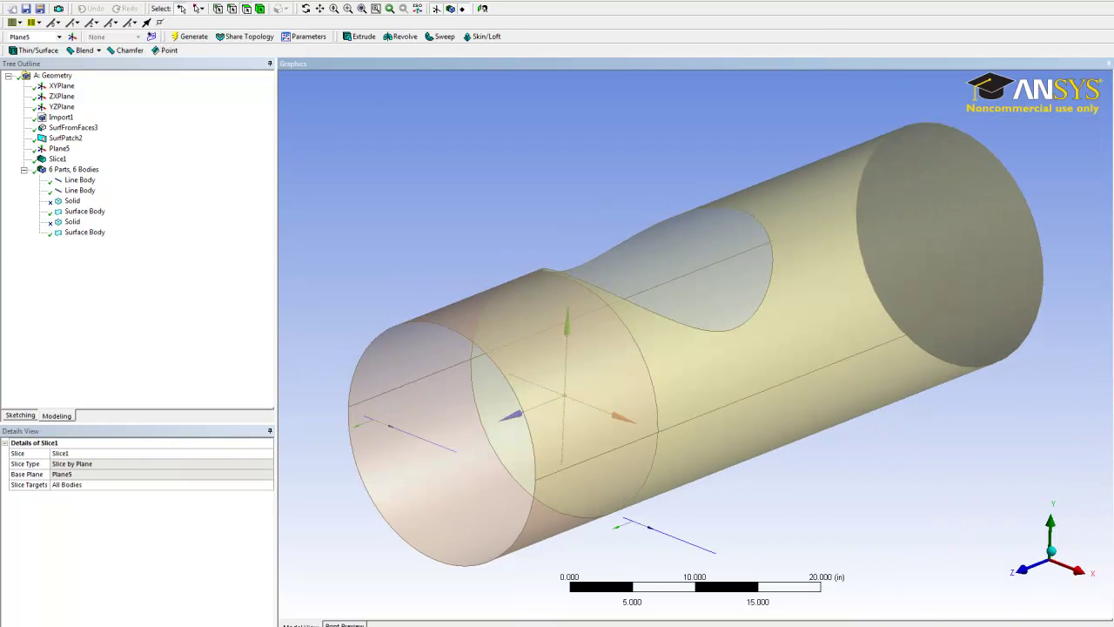
pyautogui.click(113, 3)
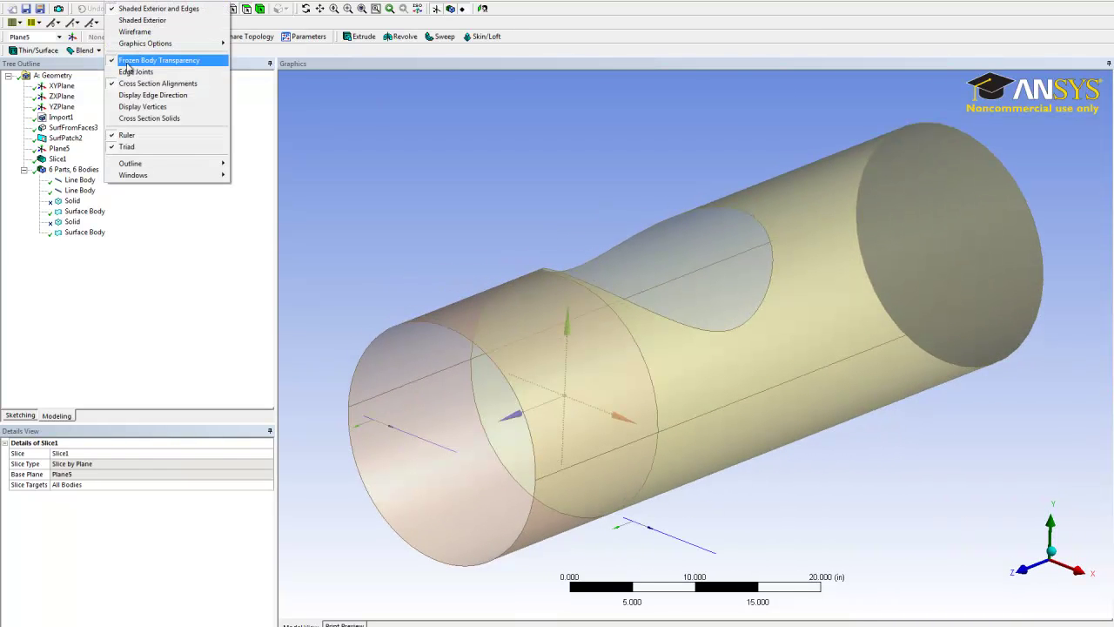
pyautogui.click(128, 61)
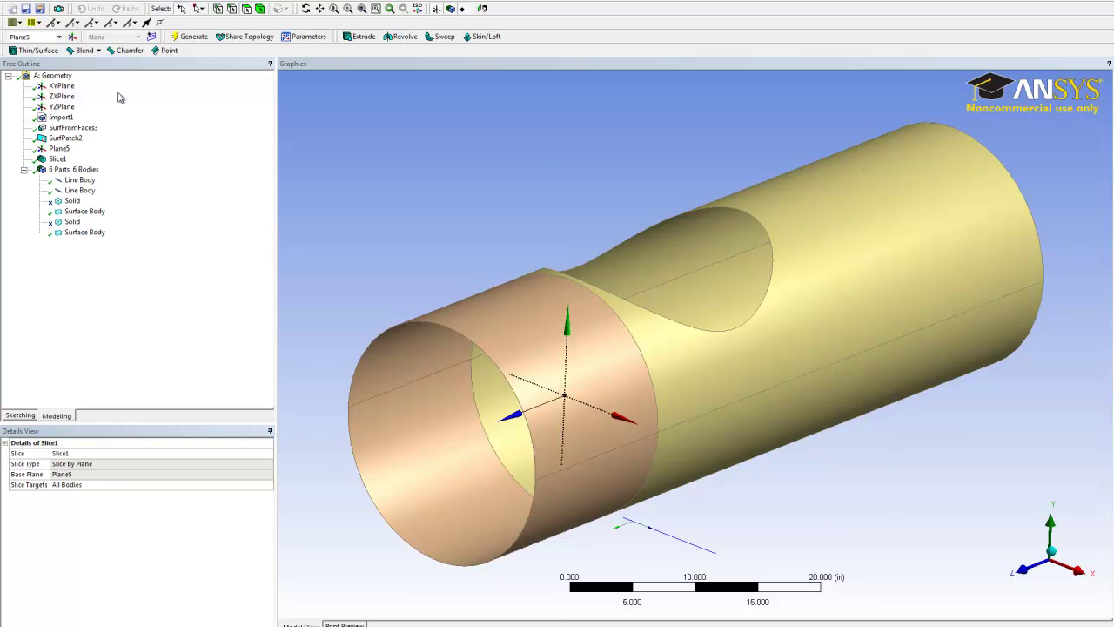
# Add Plane6 based on Plane5 and give it an Offset Z transform
pyautogui.click(73, 36)
pyautogui.click(59, 169)
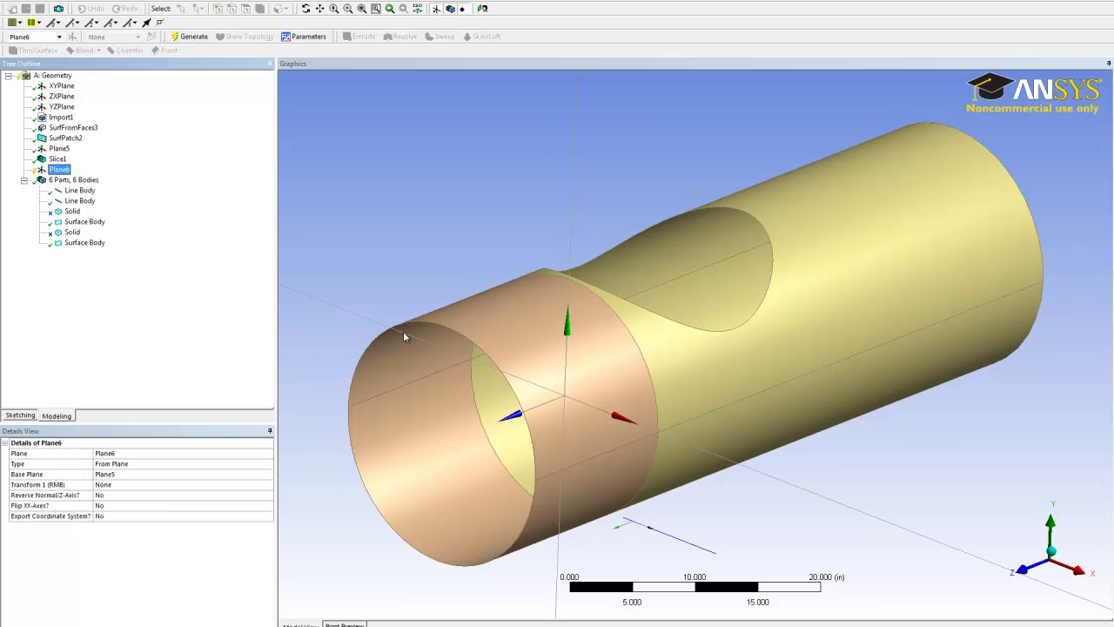
pyautogui.click(122, 486)
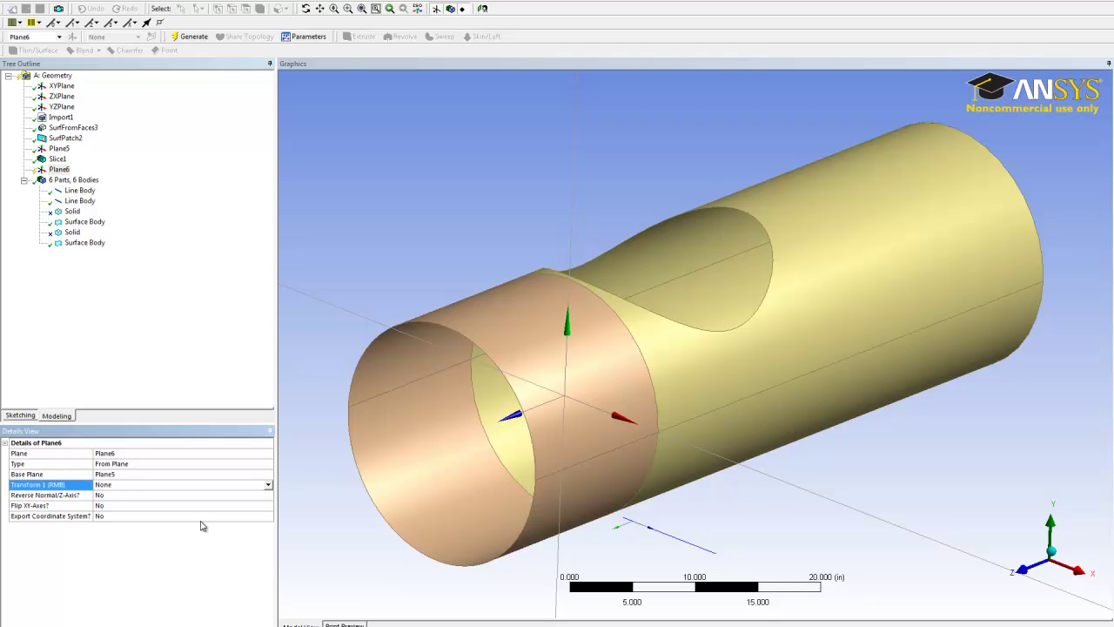
pyautogui.click(269, 487)
pyautogui.click(161, 531)
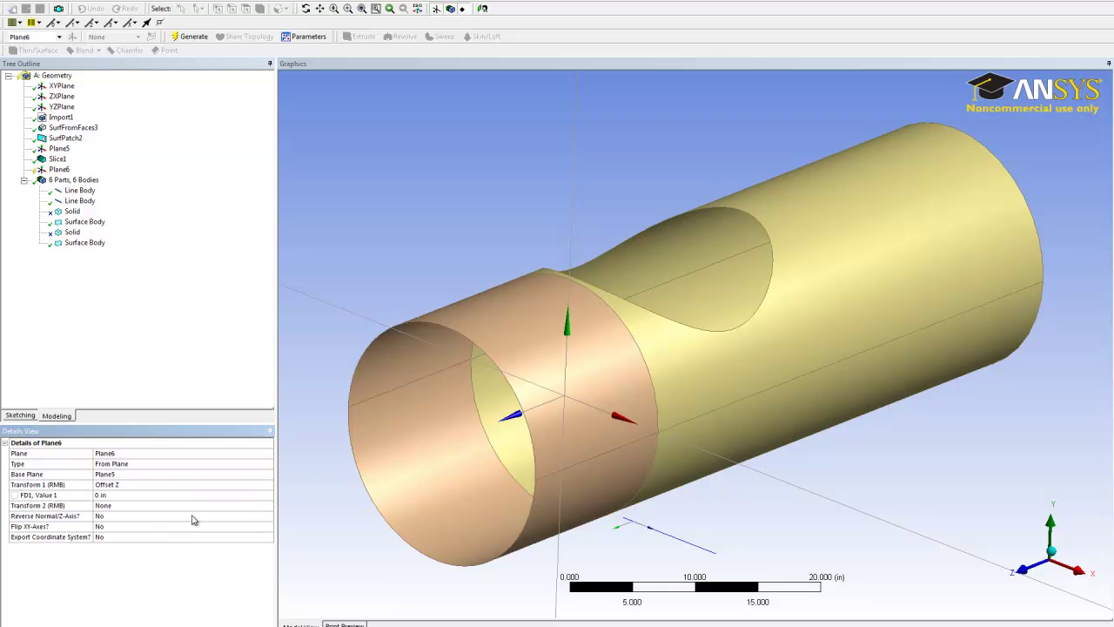
pyautogui.click(130, 494)
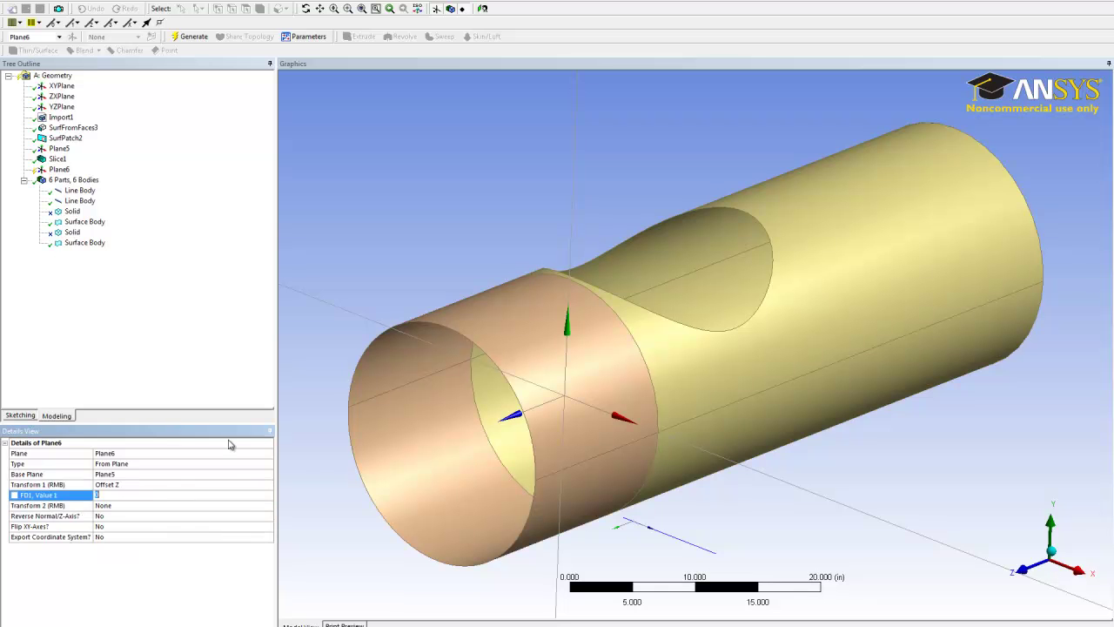
pyautogui.moveTo(466, 391); pyautogui.dragTo(386, 358, button='middle')
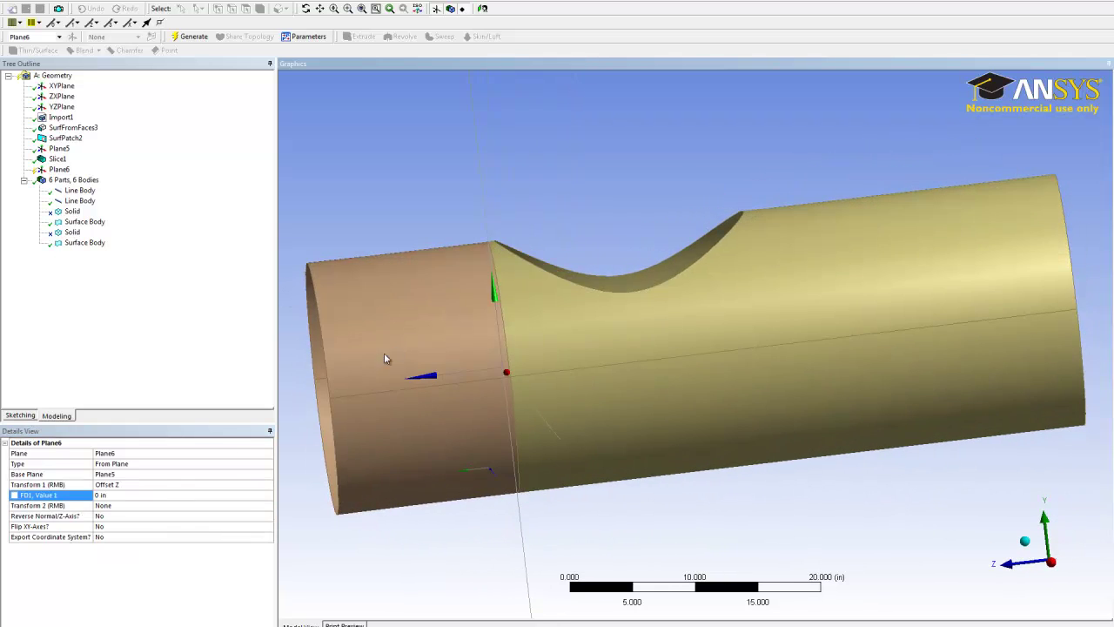
# Set Plane6's Z offset to -21 in and generate the plane
pyautogui.click(124, 494)
pyautogui.write('-20')
pyautogui.press('Return')
pyautogui.click(123, 494)
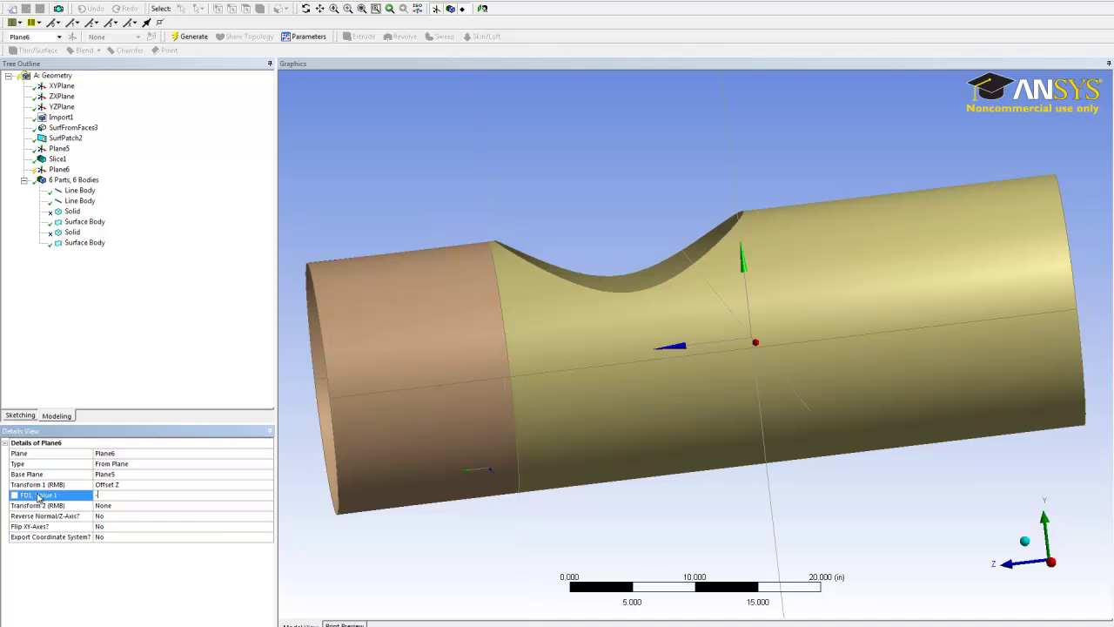
pyautogui.press('Return')
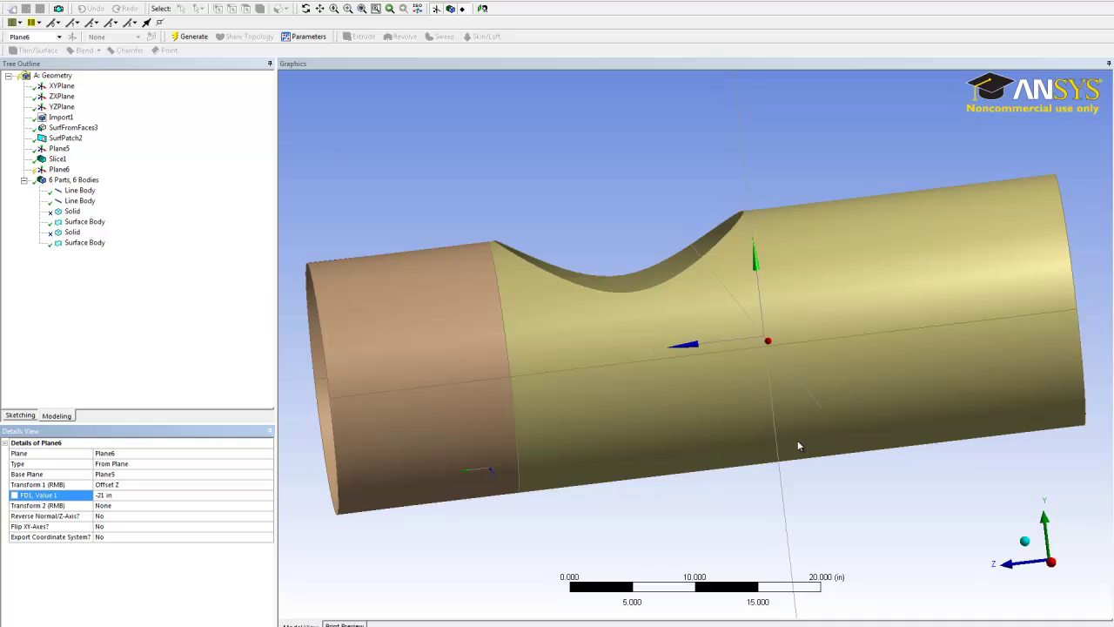
pyautogui.click(1050, 562)
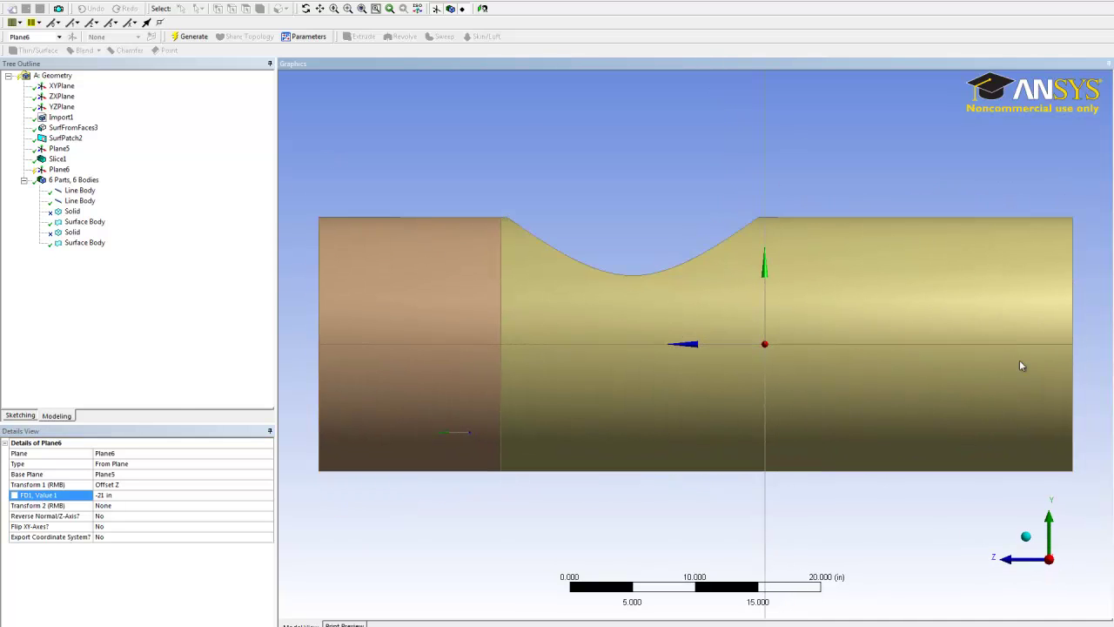
pyautogui.click(189, 36)
pyautogui.moveTo(526, 204)
pyautogui.mouseDown(button='middle')
pyautogui.moveTo(549, 220)
pyautogui.moveTo(423, 154)
pyautogui.mouseUp(button='middle')
# Generate Slice2 with Plane6 as base plane, then orbit to inspect the cut pieces
pyautogui.click(44, 0)
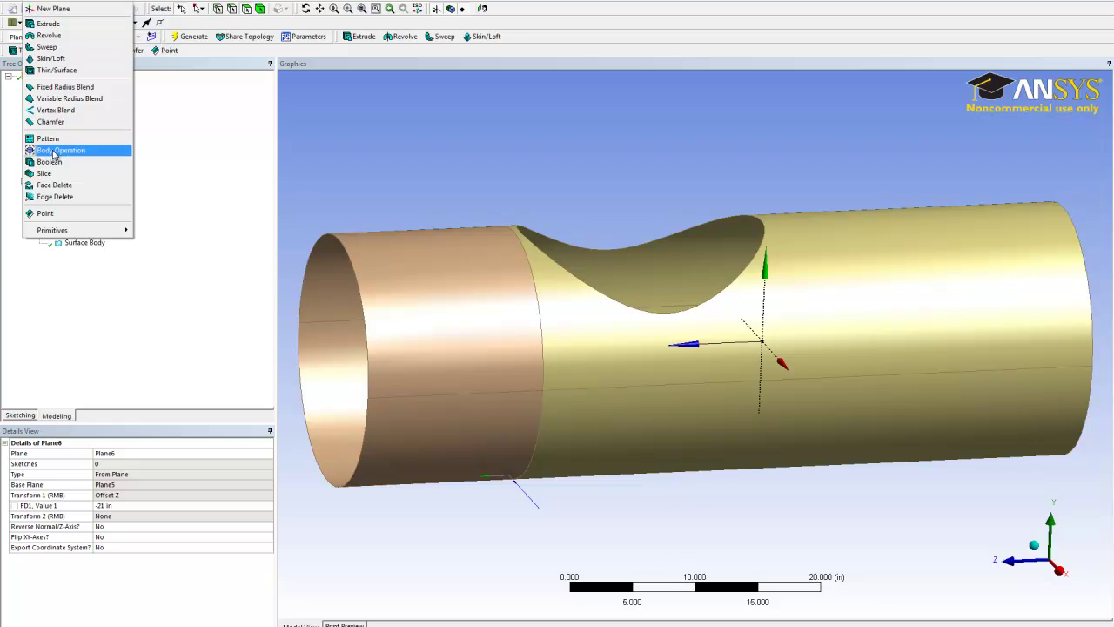
pyautogui.click(43, 173)
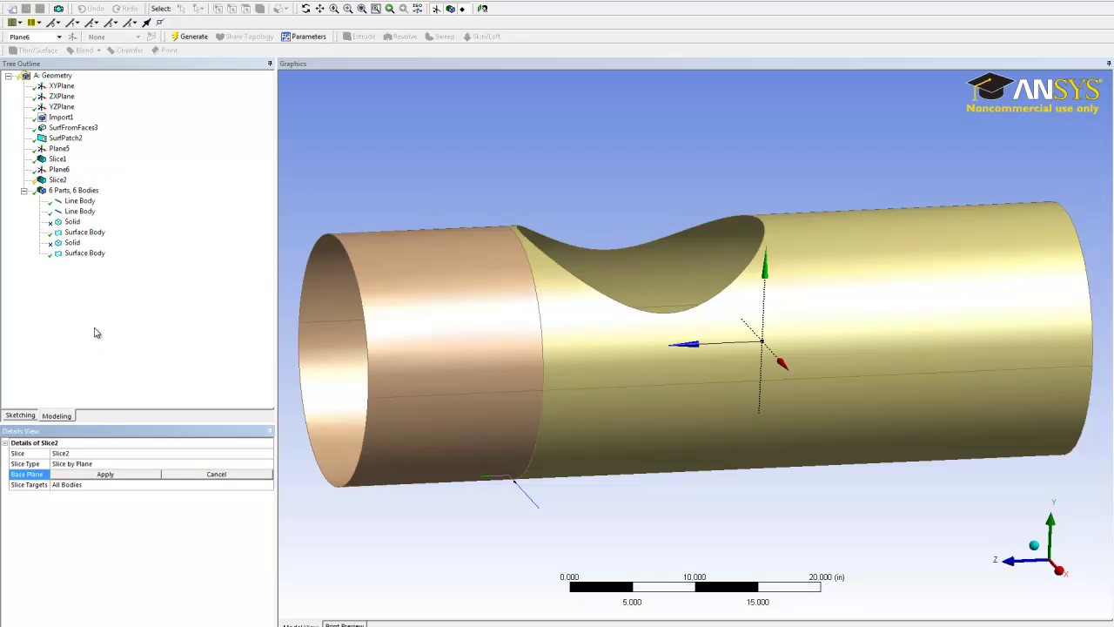
pyautogui.click(59, 169)
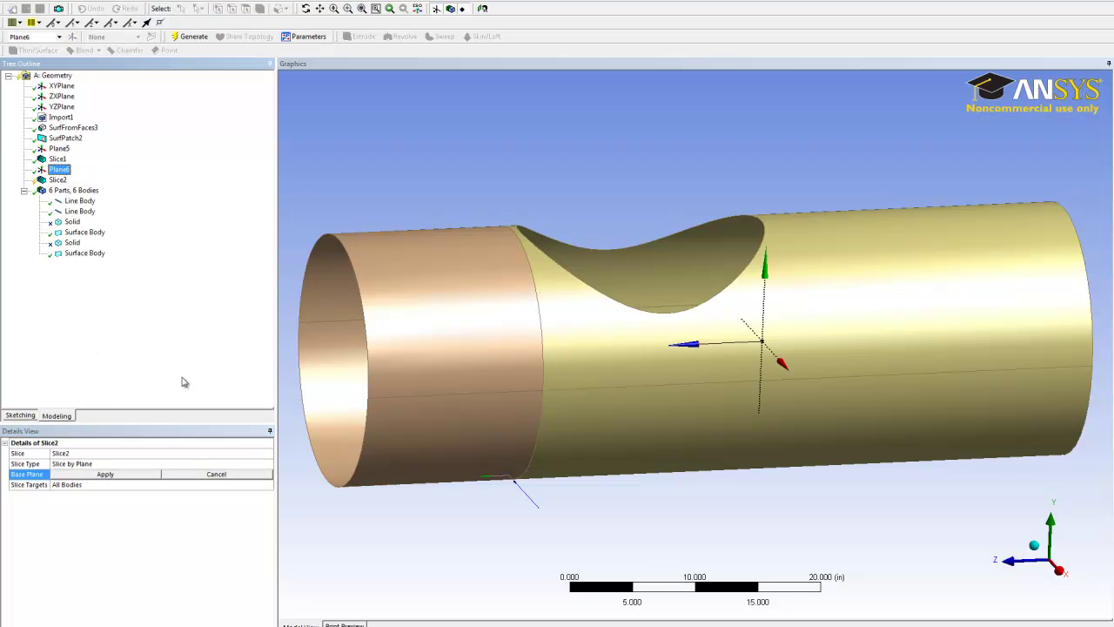
pyautogui.click(131, 477)
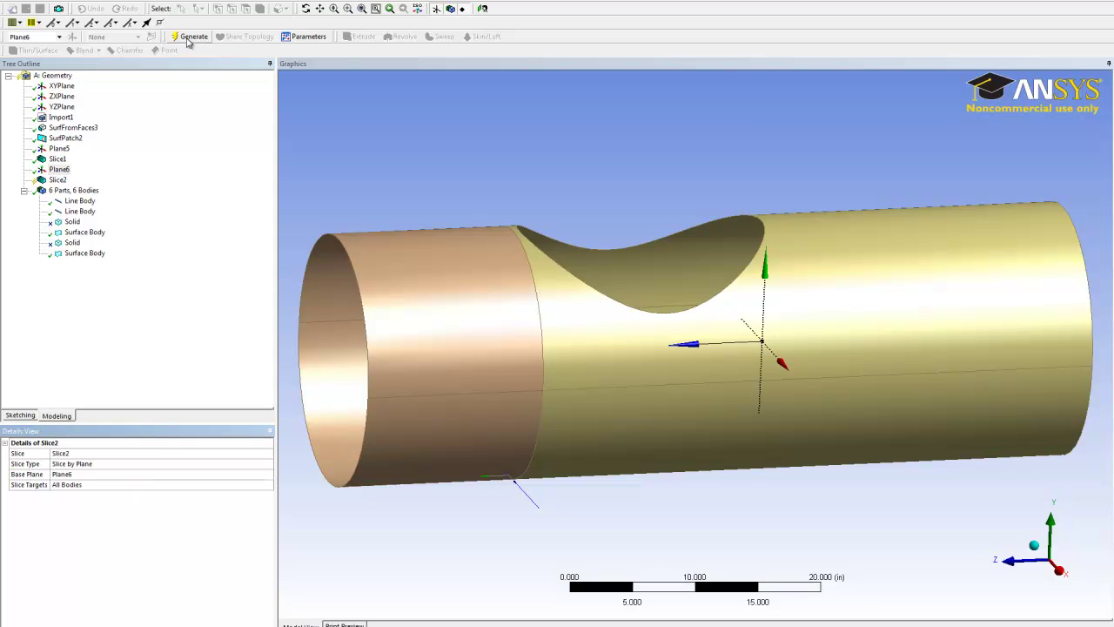
pyautogui.click(188, 39)
pyautogui.moveTo(882, 381); pyautogui.dragTo(833, 229, button='middle')
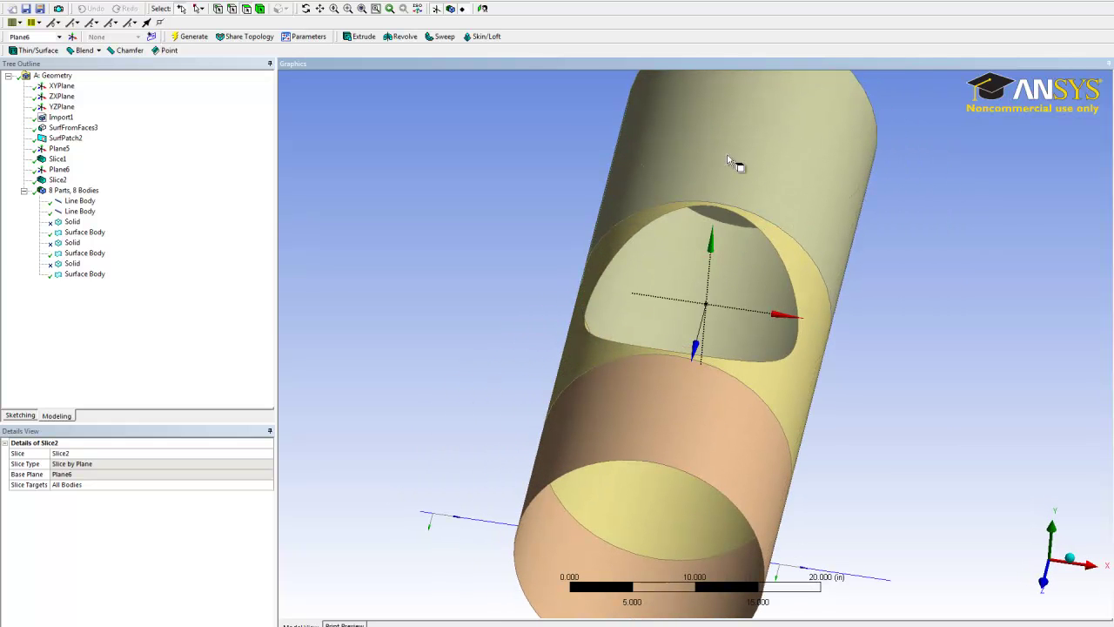
pyautogui.moveTo(693, 343); pyautogui.dragTo(615, 294, button='middle')
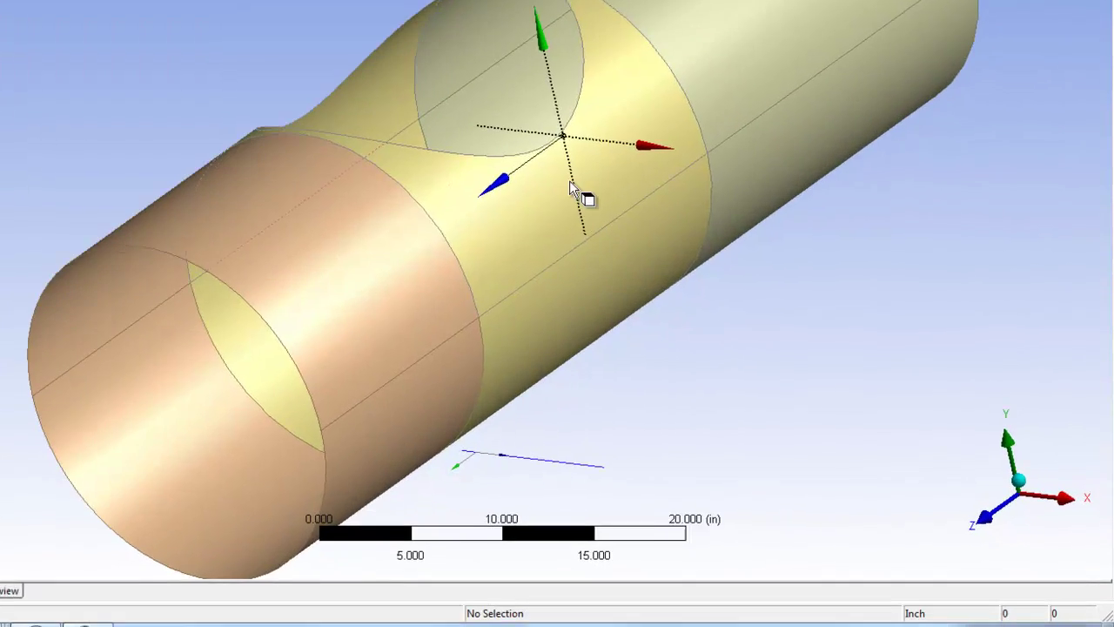
pyautogui.moveTo(569, 180); pyautogui.dragTo(639, 165, button='middle')
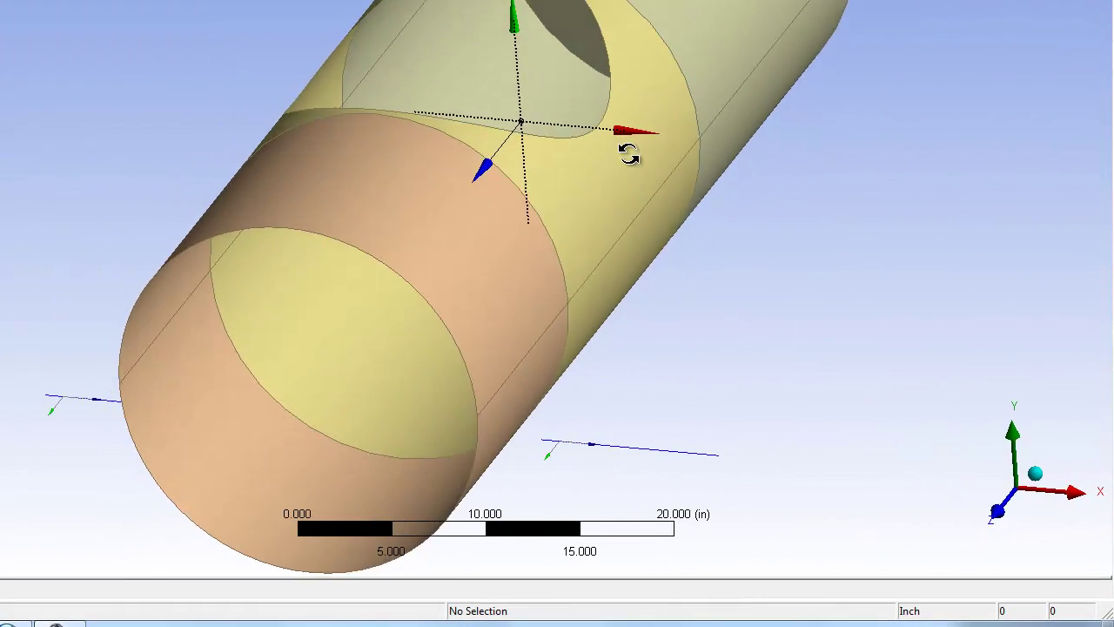
pyautogui.moveTo(827, 254); pyautogui.dragTo(517, 216, button='middle')
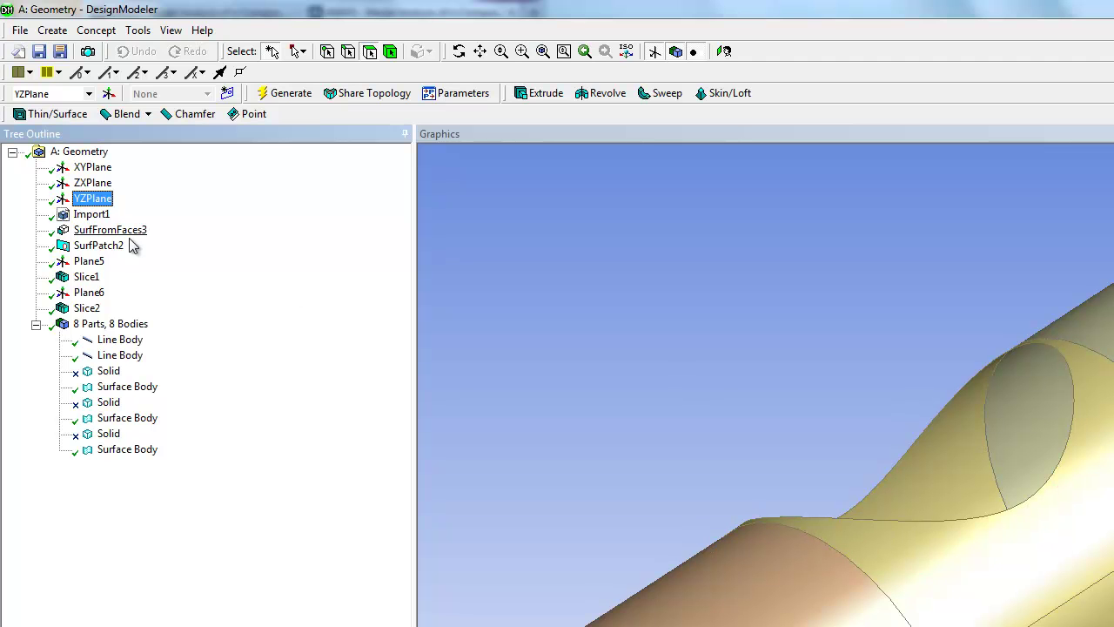
# Generate Slice3 on YZPlane with Slice Targets set to Selected Bodies, applied to the yellow tube body
pyautogui.click(53, 30)
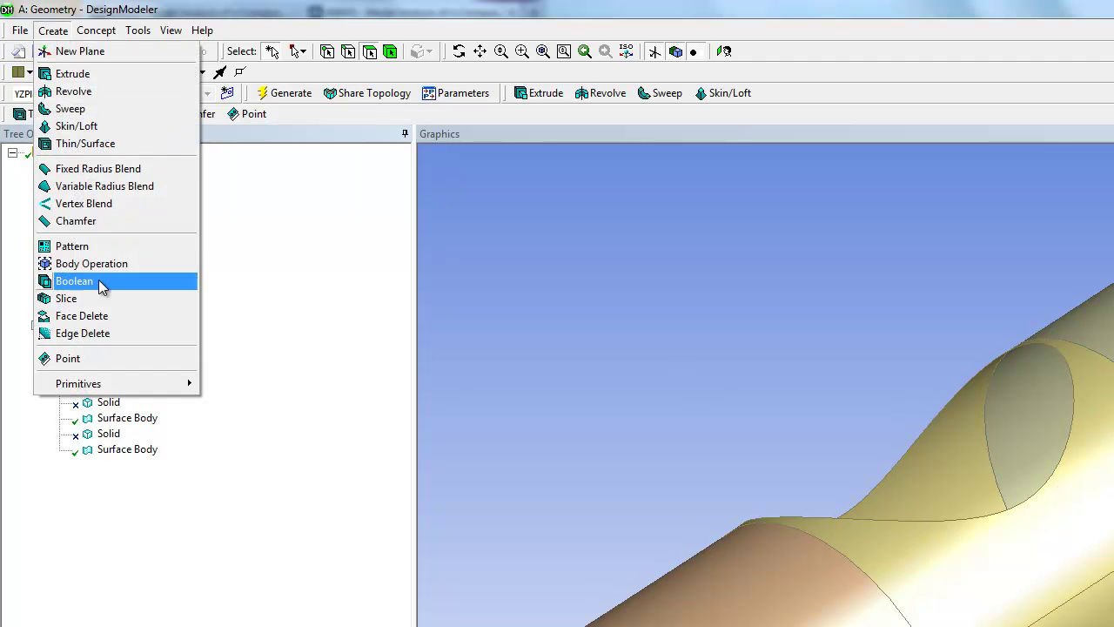
pyautogui.click(74, 299)
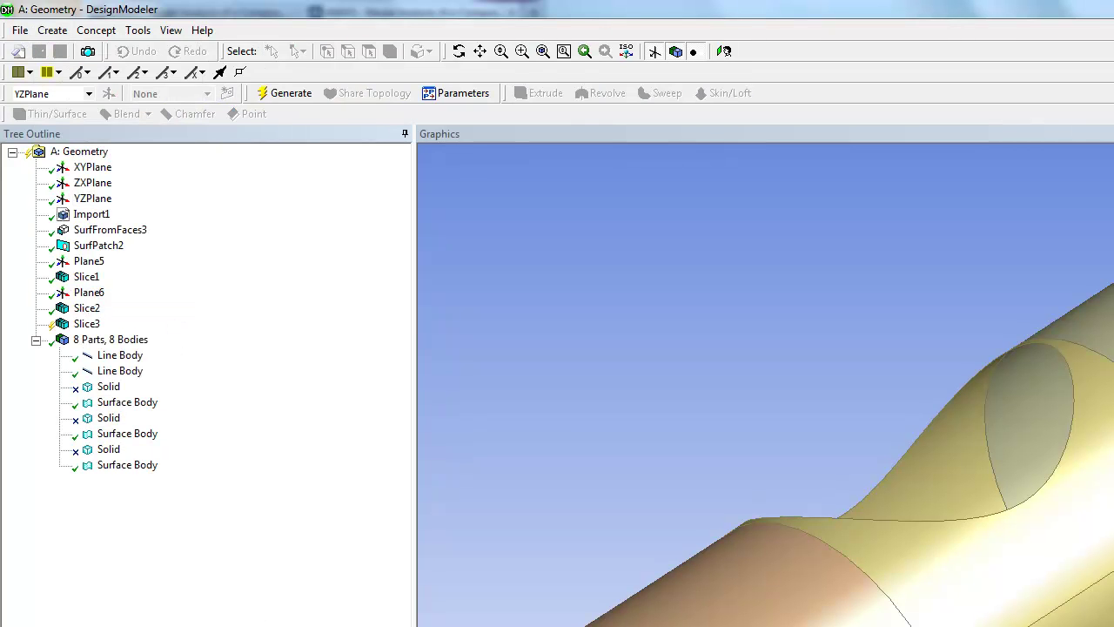
pyautogui.click(90, 200)
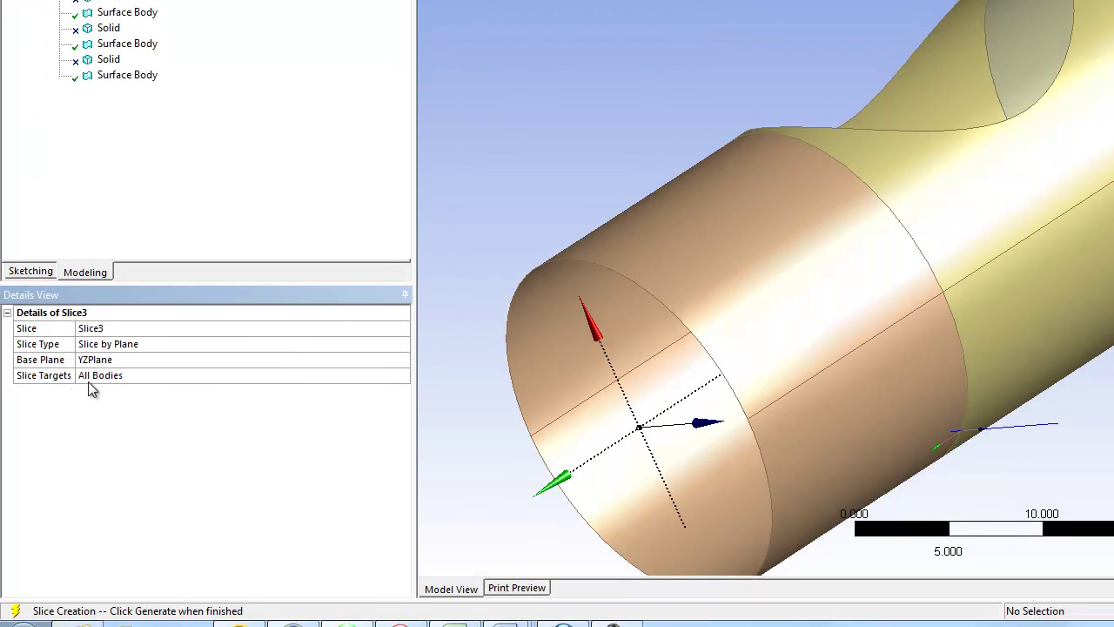
pyautogui.click(98, 378)
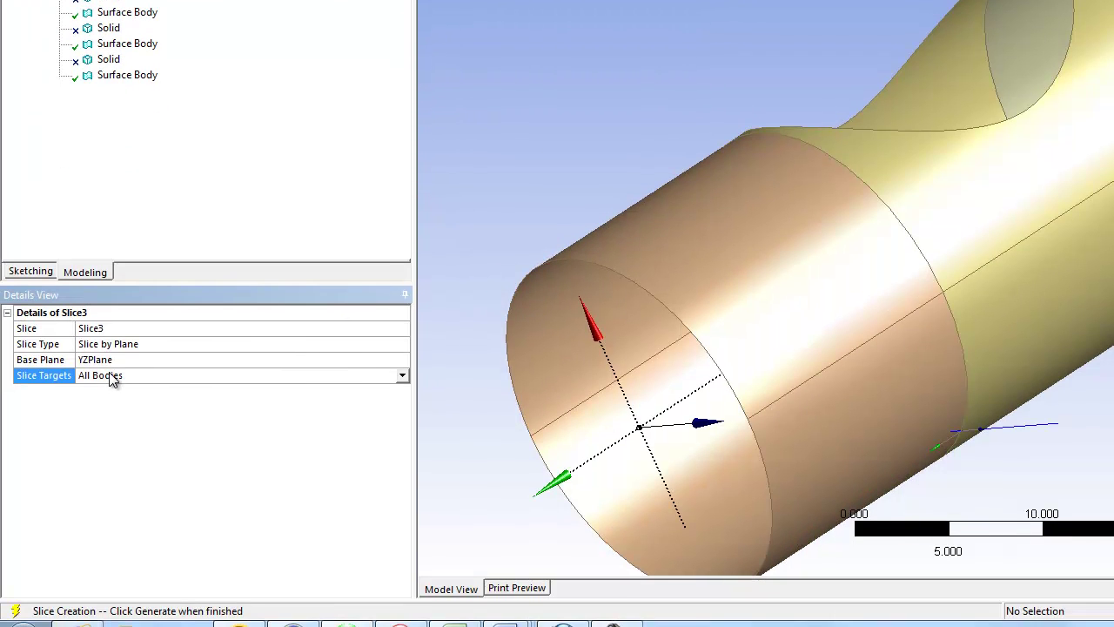
pyautogui.click(402, 375)
pyautogui.click(242, 396)
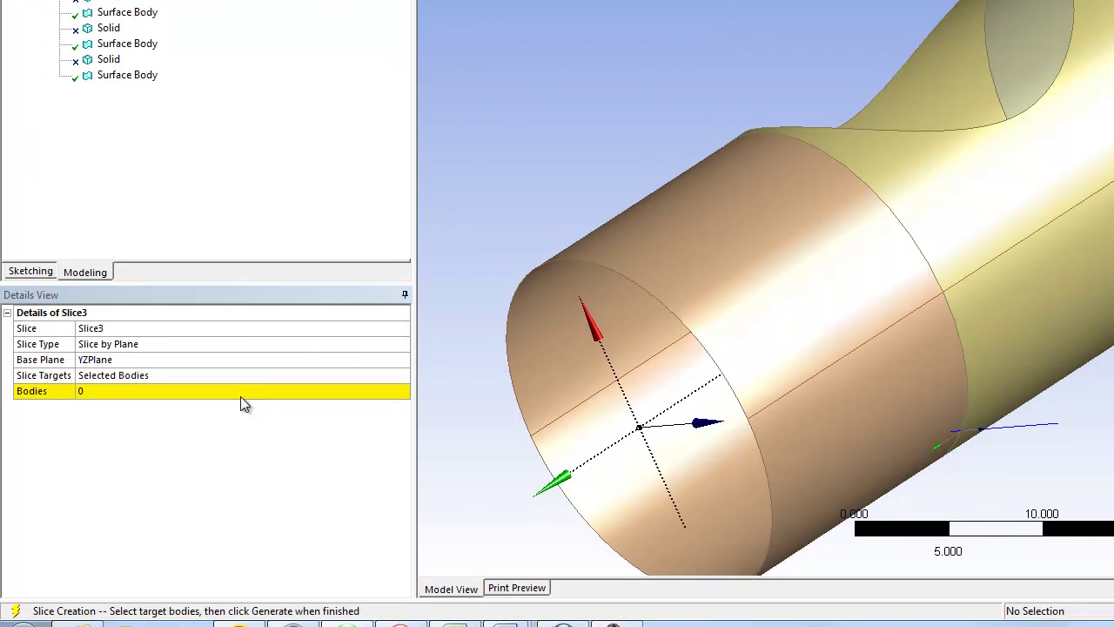
pyautogui.click(102, 391)
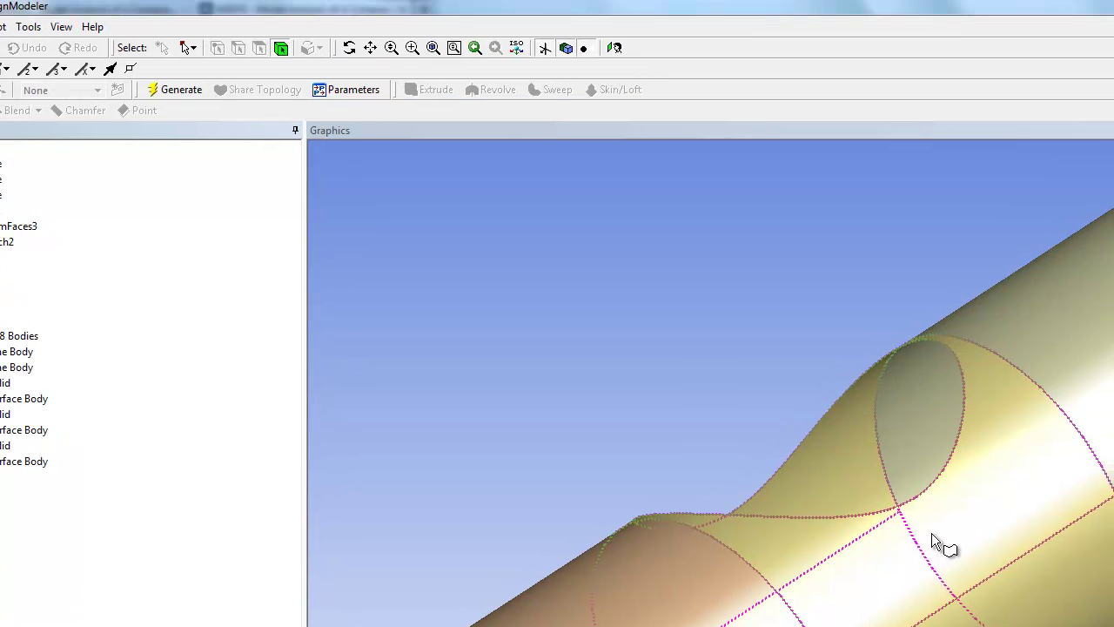
pyautogui.click(931, 536)
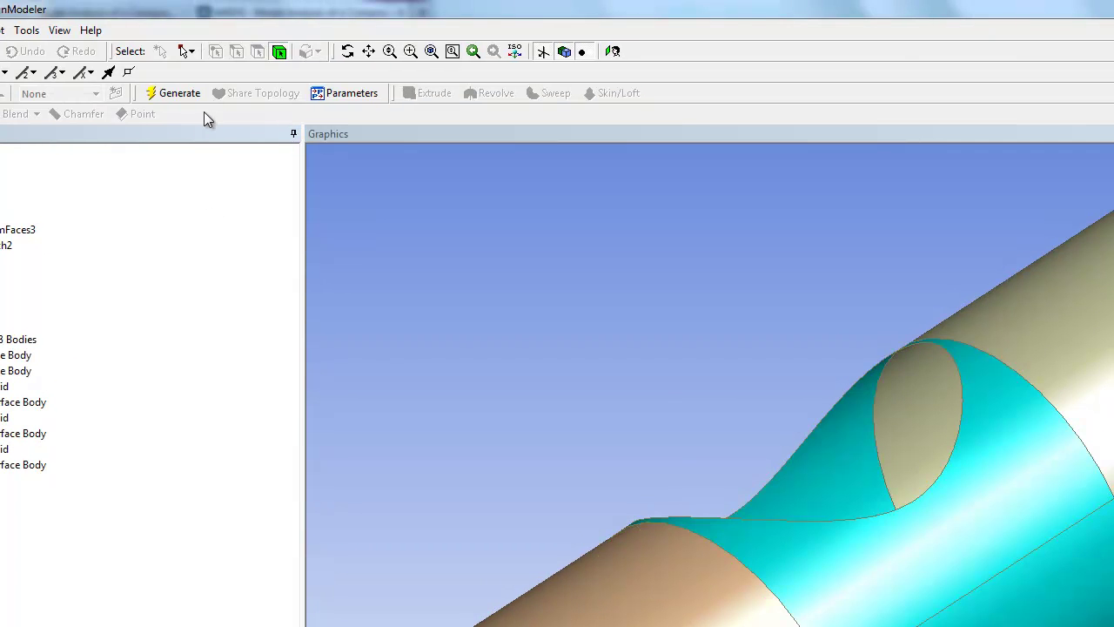
pyautogui.click(179, 93)
pyautogui.moveTo(728, 498); pyautogui.dragTo(971, 483, button='middle')
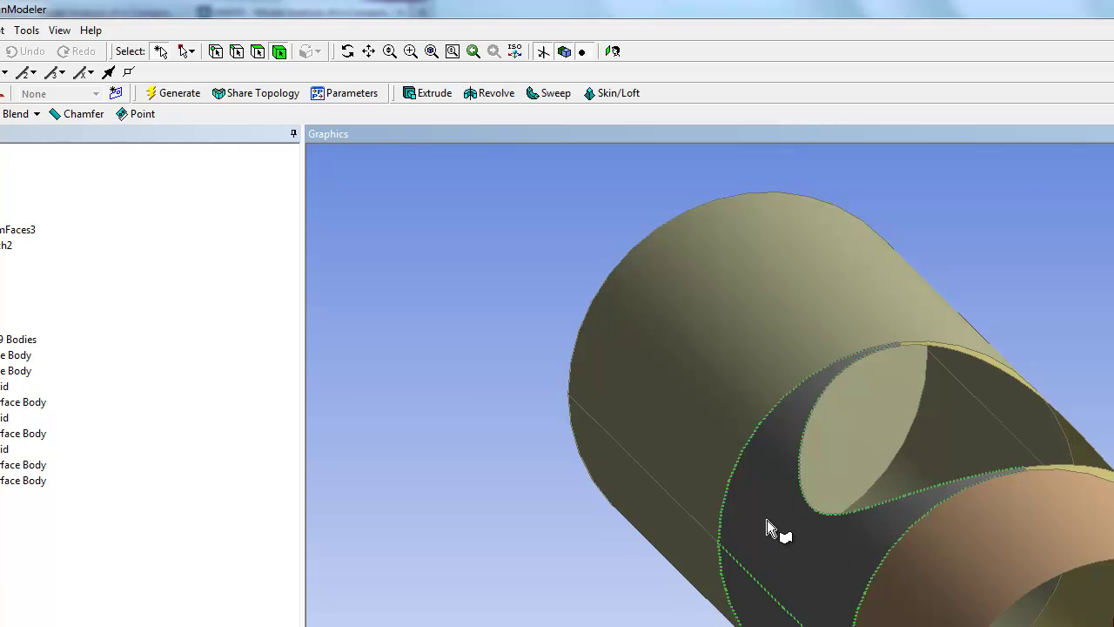
# Add a new named selection and name it Front
pyautogui.click(3, 30)
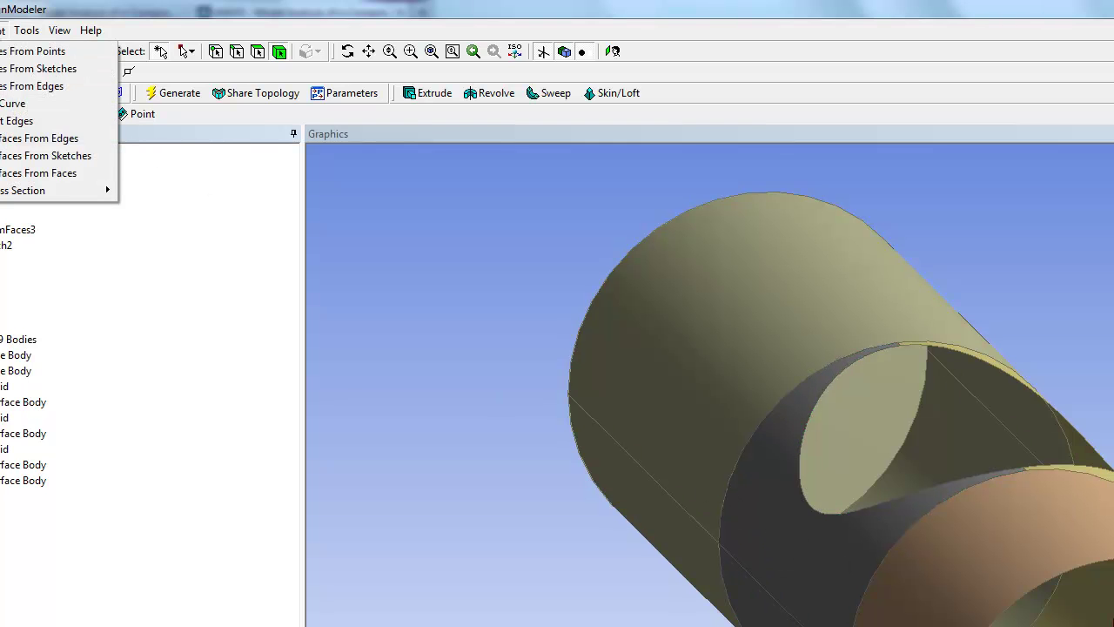
pyautogui.moveTo(12, 33)
pyautogui.click(61, 87)
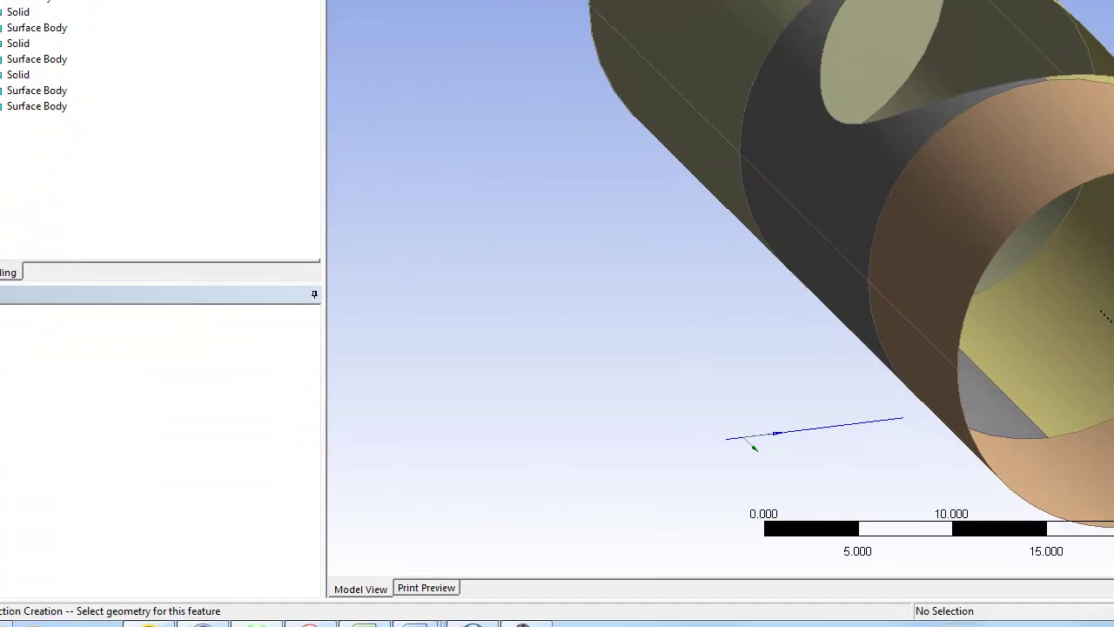
pyautogui.click(89, 329)
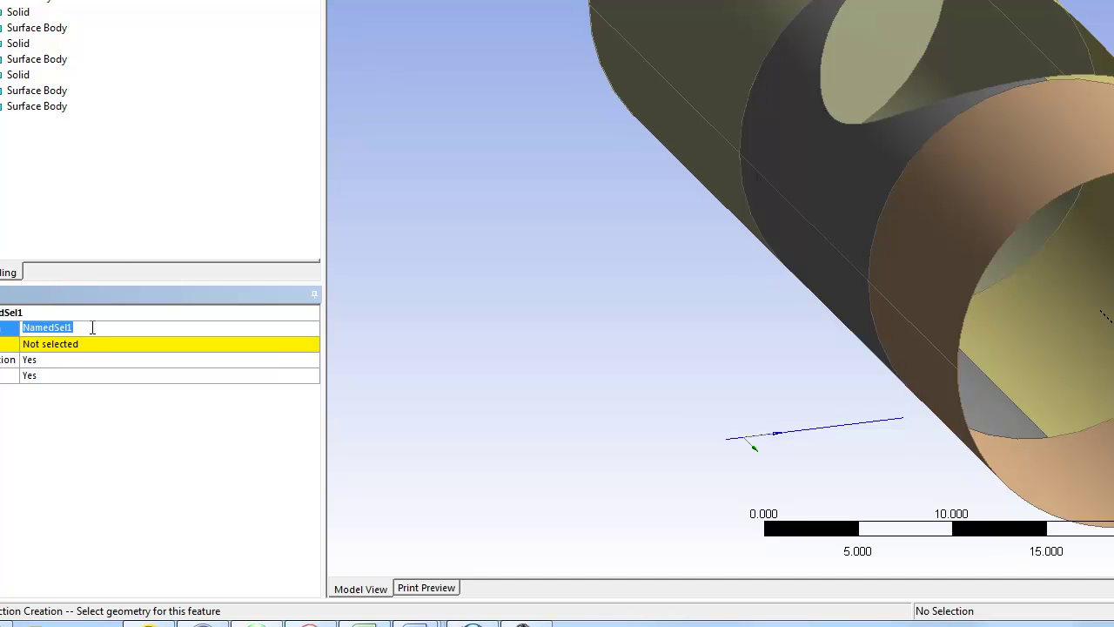
pyautogui.write('Front')
pyautogui.press('Return')
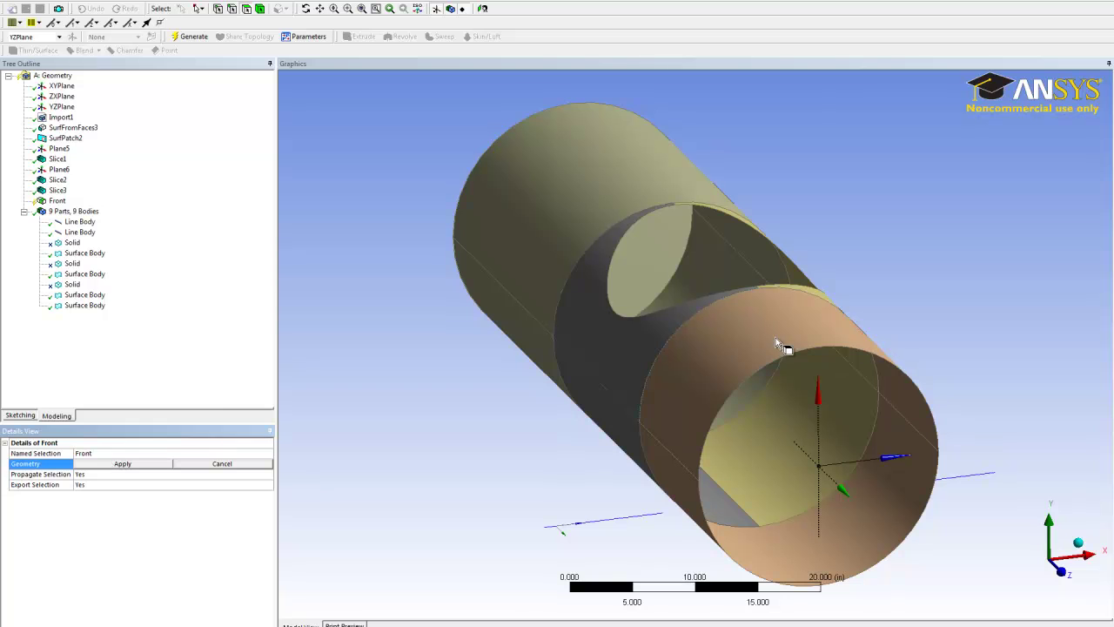
# Assign the near section's two faces to Front and generate it
pyautogui.click(770, 352)
pyautogui.keyDown('ctrl'); pyautogui.click(684, 479); pyautogui.keyUp('ctrl')
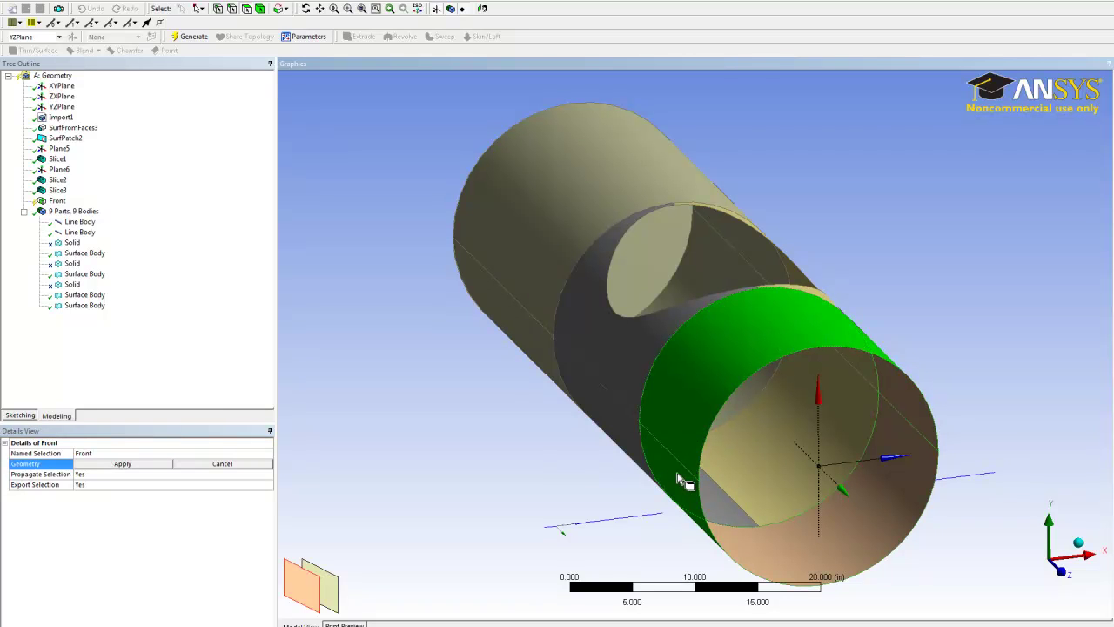
pyautogui.click(123, 464)
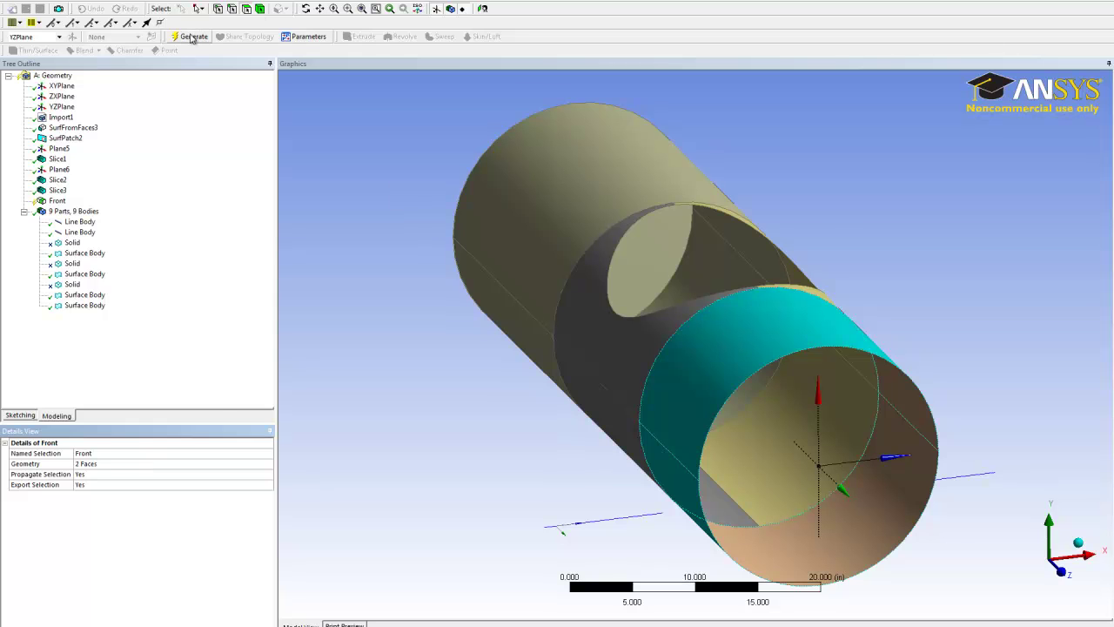
pyautogui.click(192, 38)
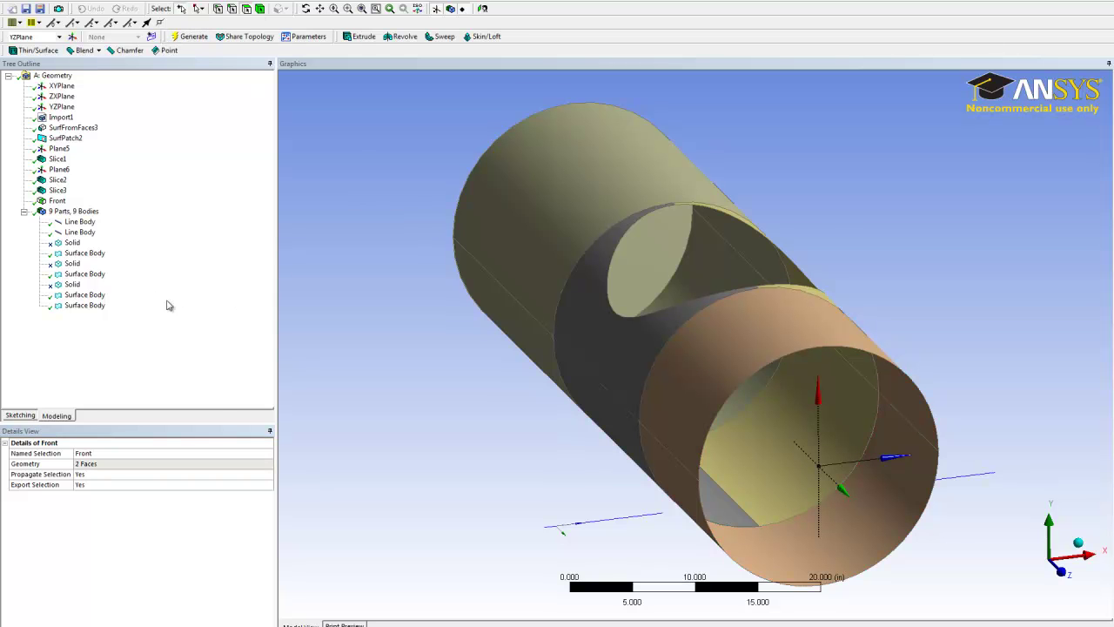
# Add another named selection from the Tools menu and rename it Back
pyautogui.click(67, 3)
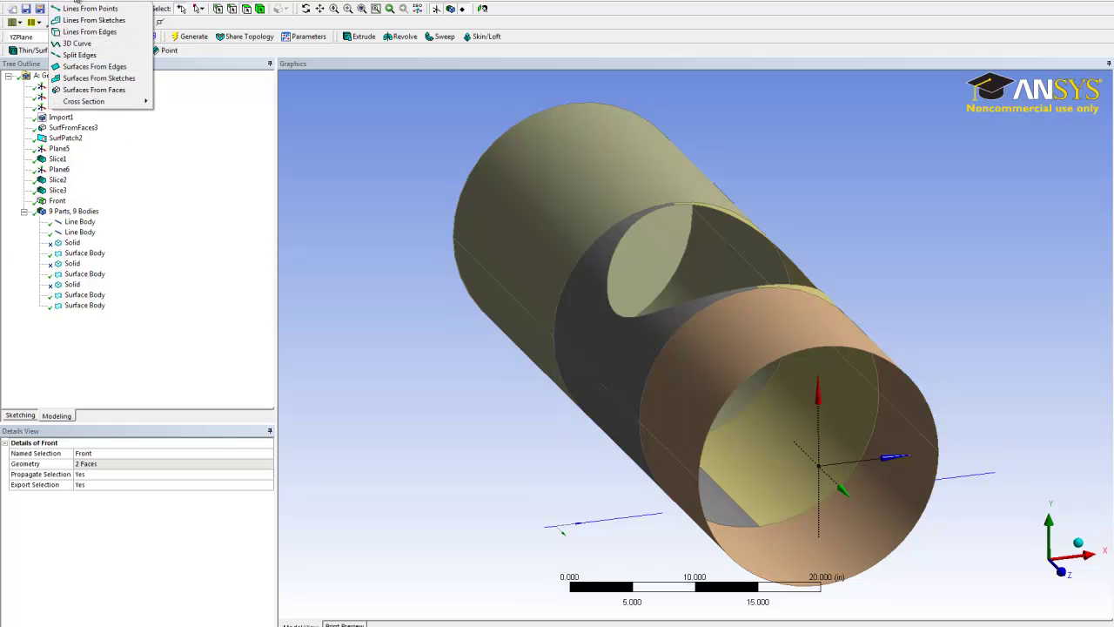
pyautogui.moveTo(94, 5)
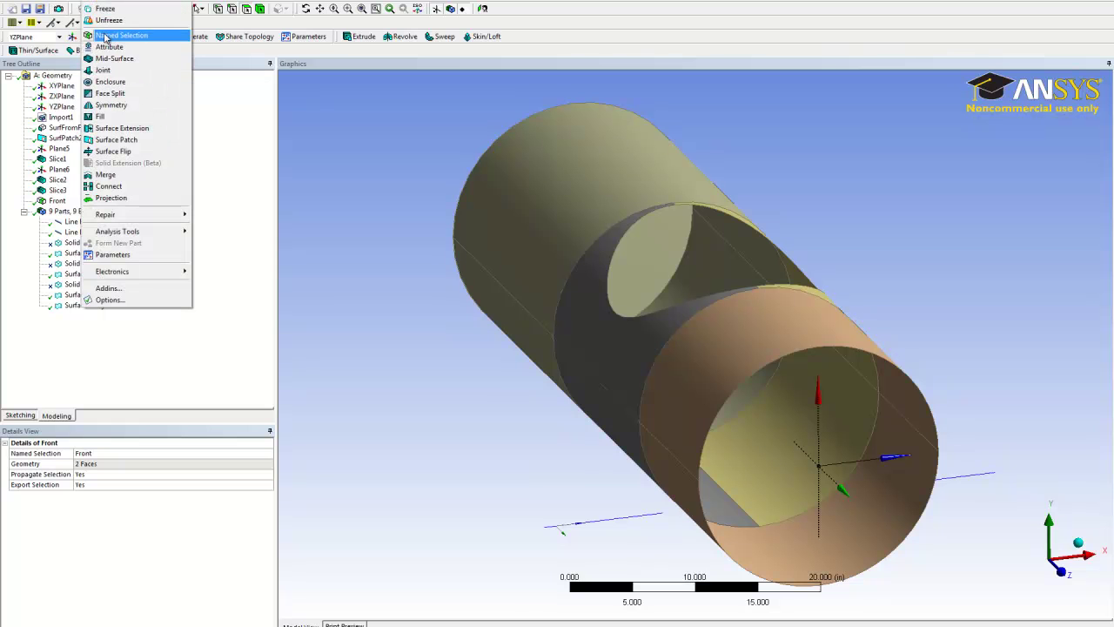
pyautogui.click(105, 36)
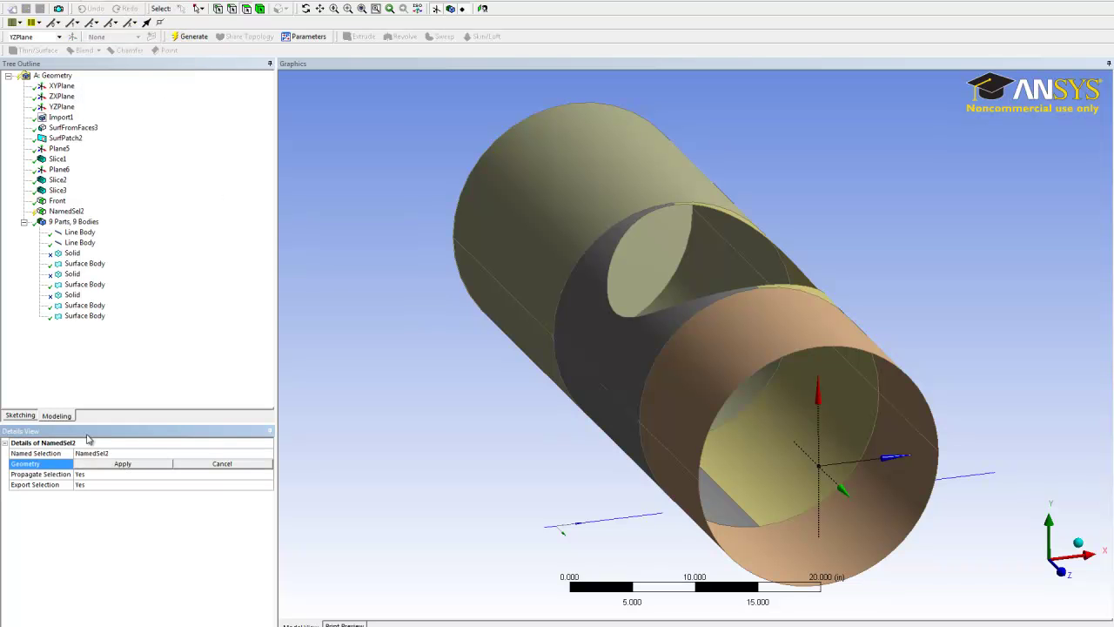
pyautogui.click(108, 453)
pyautogui.write('Back')
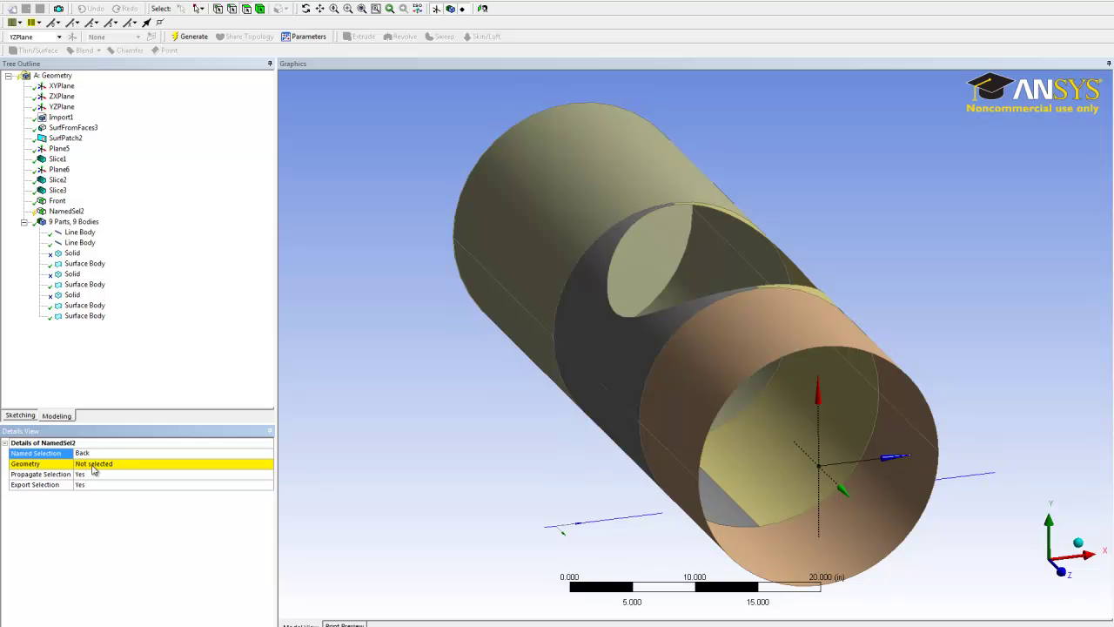
pyautogui.click(93, 465)
# Assign the three faces of the tube's far end section to Back and generate it
pyautogui.click(531, 206)
pyautogui.moveTo(516, 225); pyautogui.dragTo(464, 275, button='middle')
pyautogui.keyDown('ctrl'); pyautogui.click(383, 205); pyautogui.keyUp('ctrl')
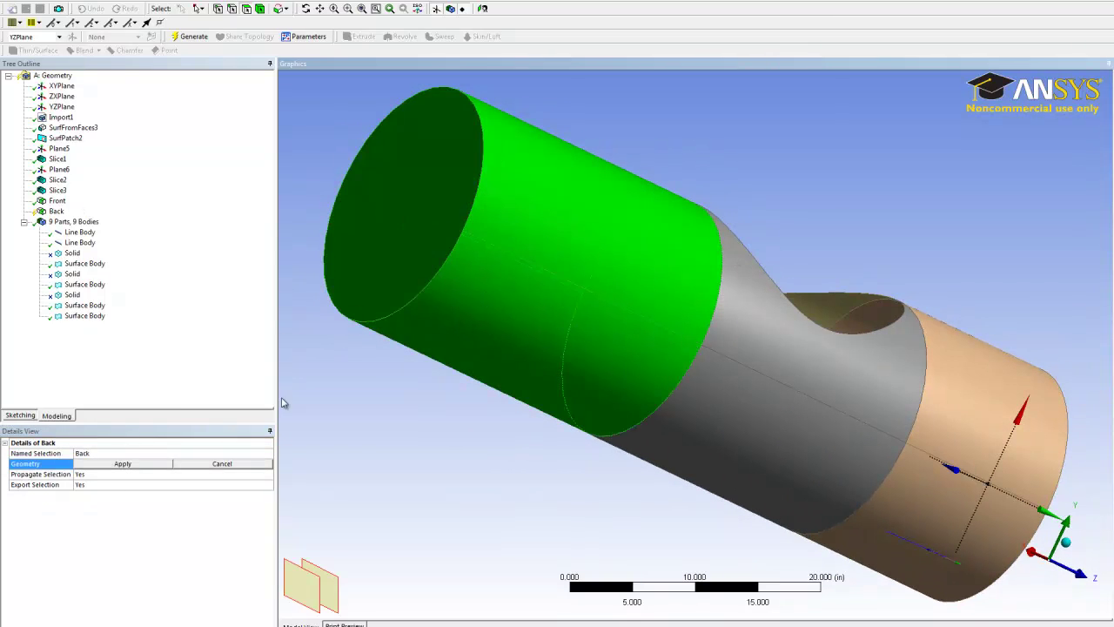
pyautogui.click(122, 464)
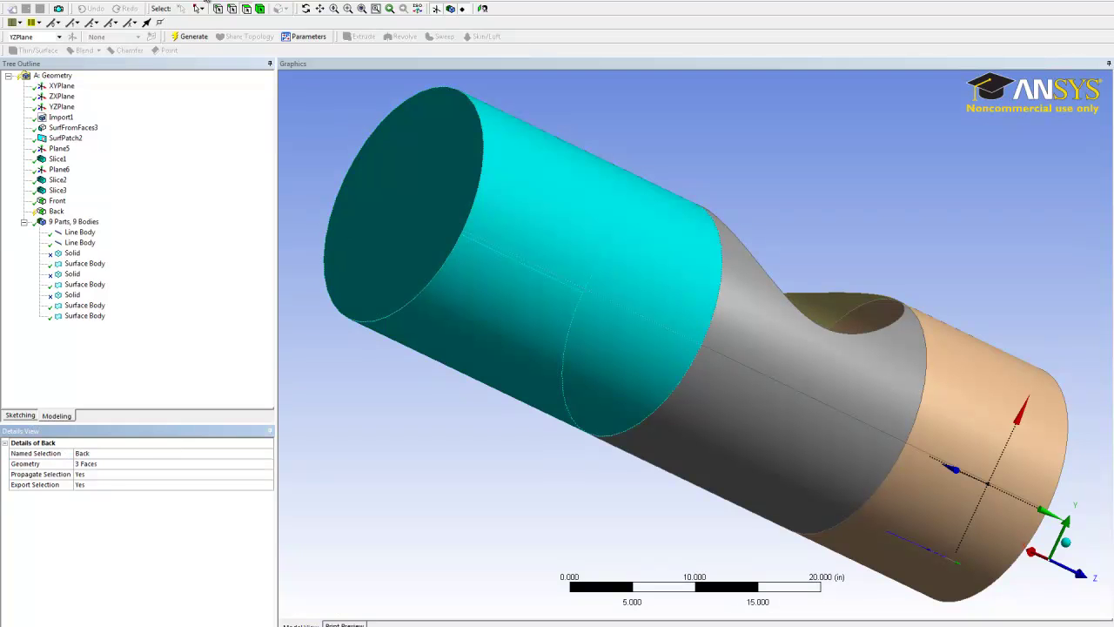
pyautogui.click(187, 38)
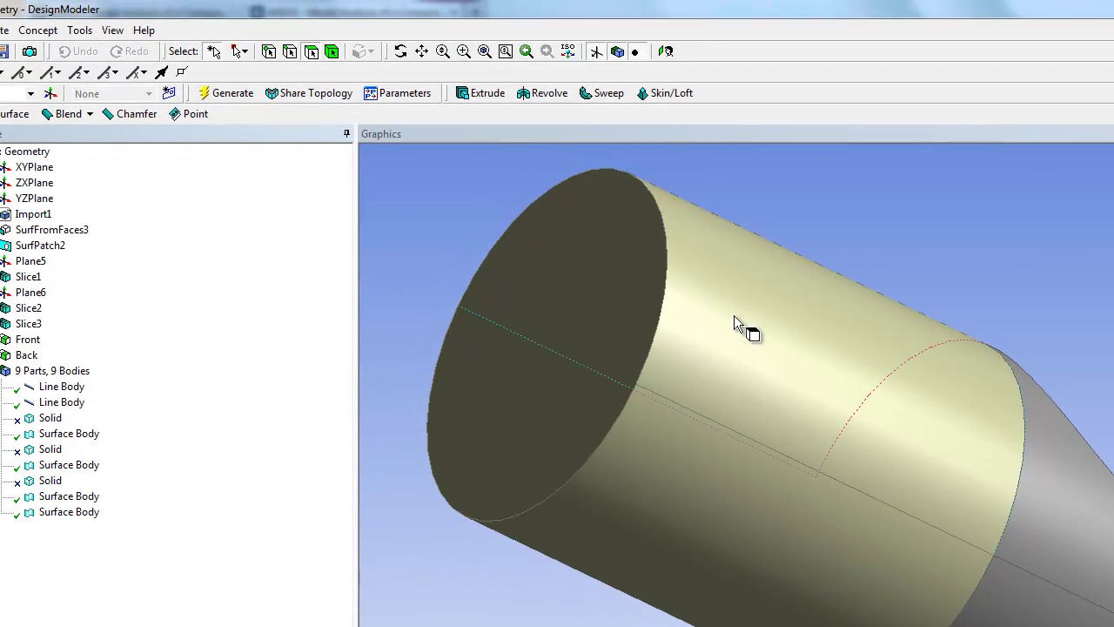
pyautogui.moveTo(1046, 372); pyautogui.dragTo(1012, 499)
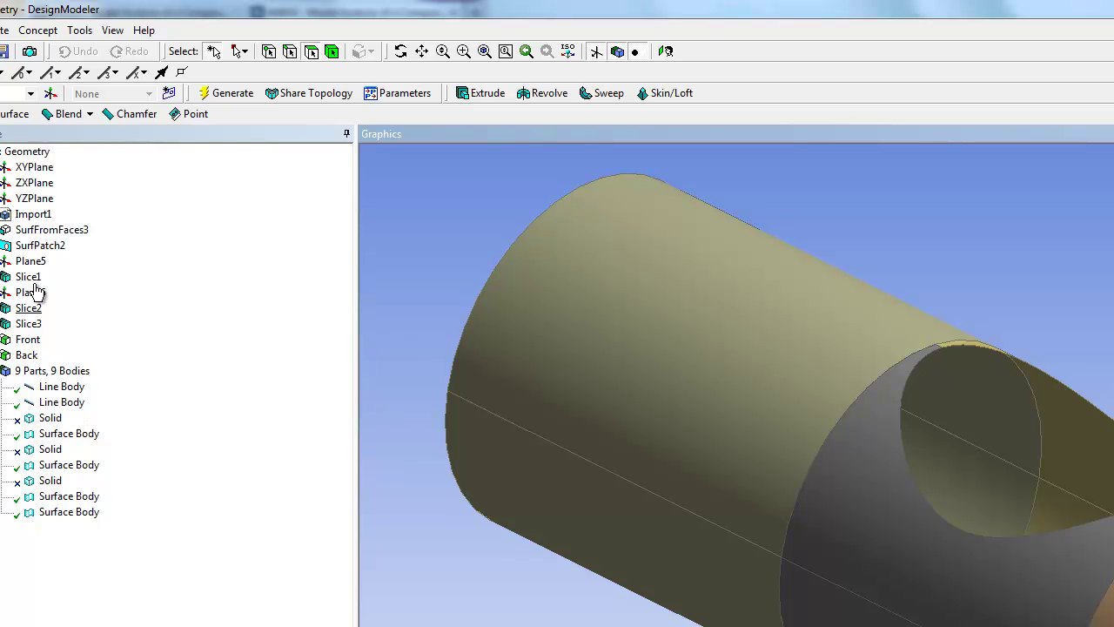
# Add a third named selection called Lside holding the upper and lower left side faces
pyautogui.click(57, 31)
pyautogui.moveTo(79, 31)
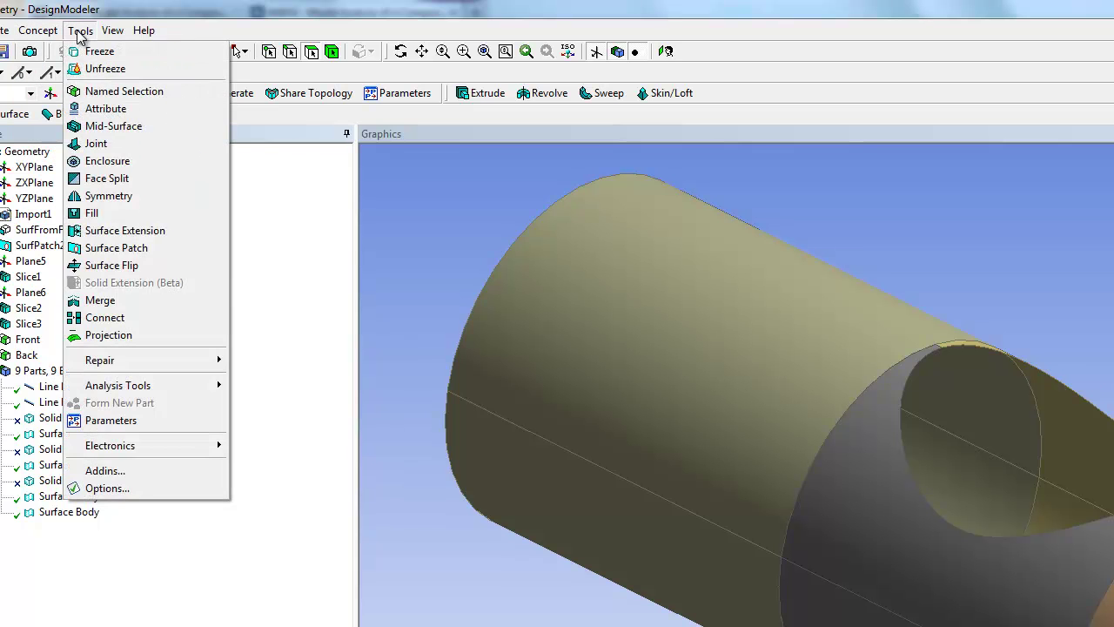
pyautogui.click(96, 90)
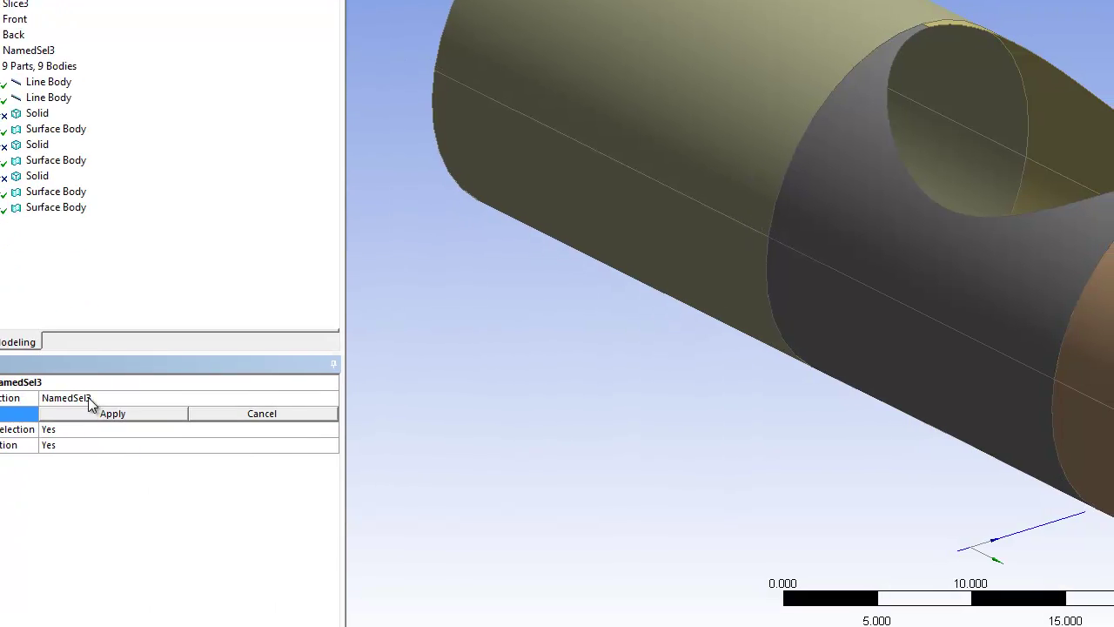
pyautogui.click(85, 327)
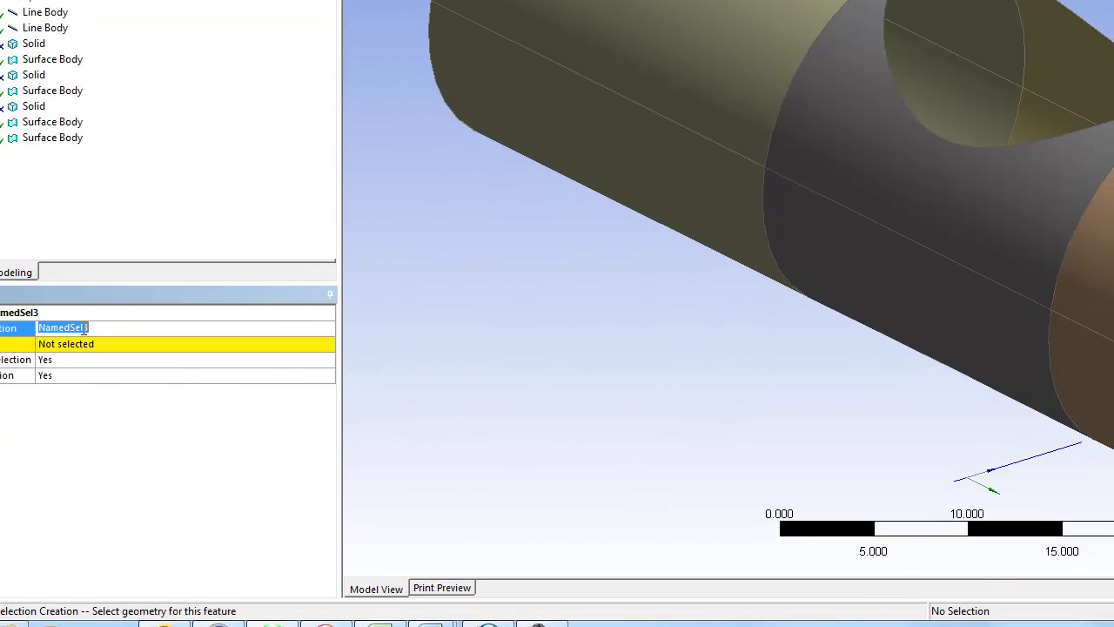
pyautogui.write('Lside')
pyautogui.click(59, 346)
pyautogui.click(974, 240)
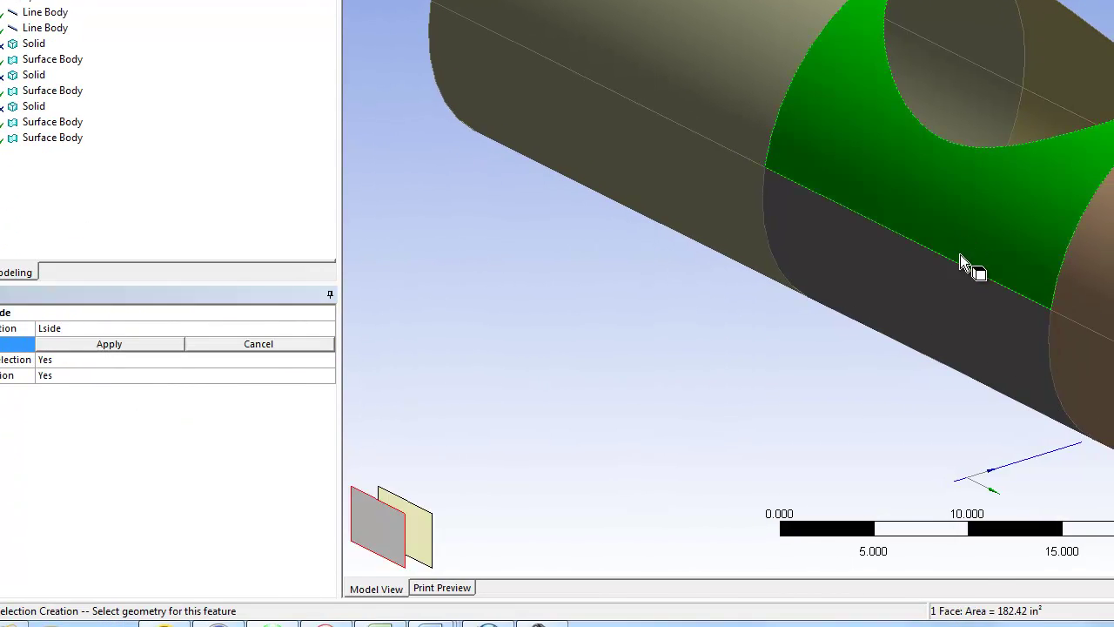
pyautogui.keyDown('ctrl'); pyautogui.click(929, 265); pyautogui.keyUp('ctrl')
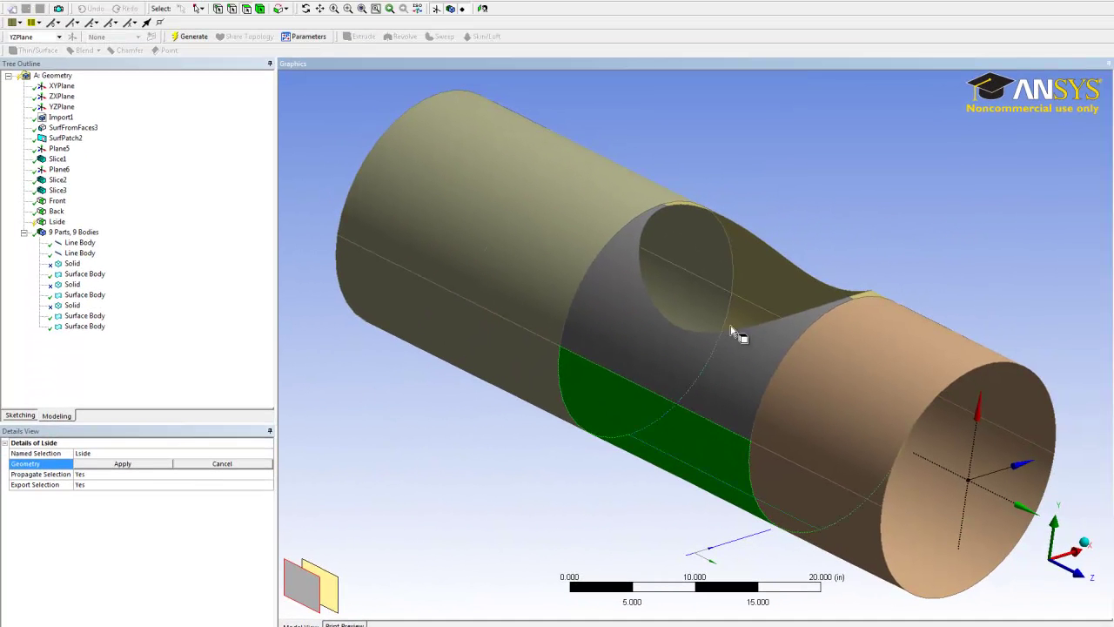
pyautogui.click(122, 464)
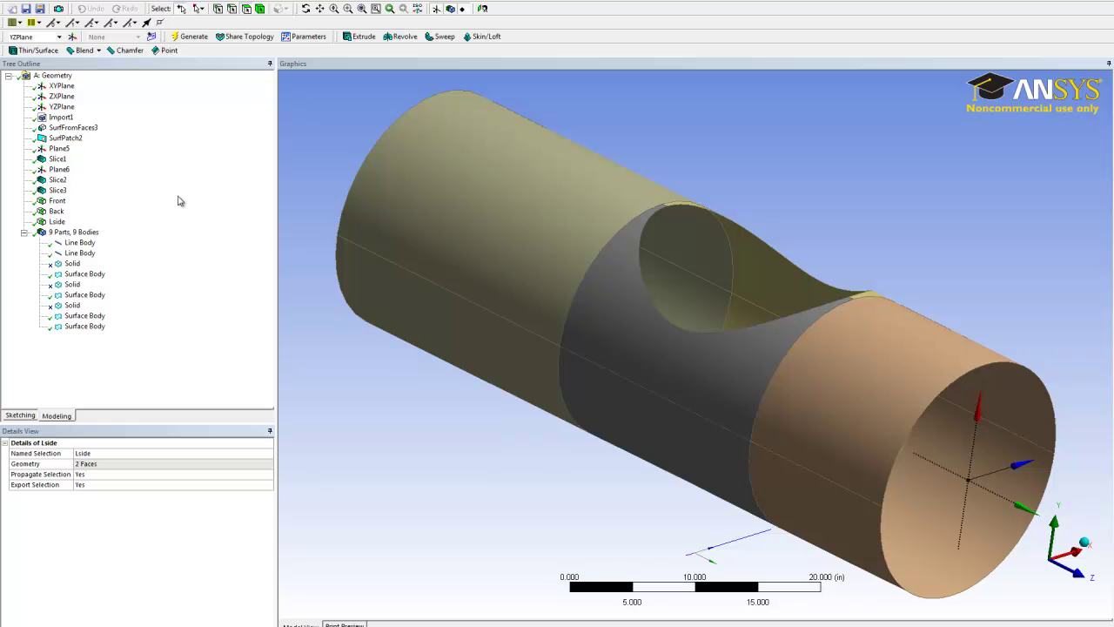
pyautogui.moveTo(681, 348); pyautogui.dragTo(600, 282, button='middle')
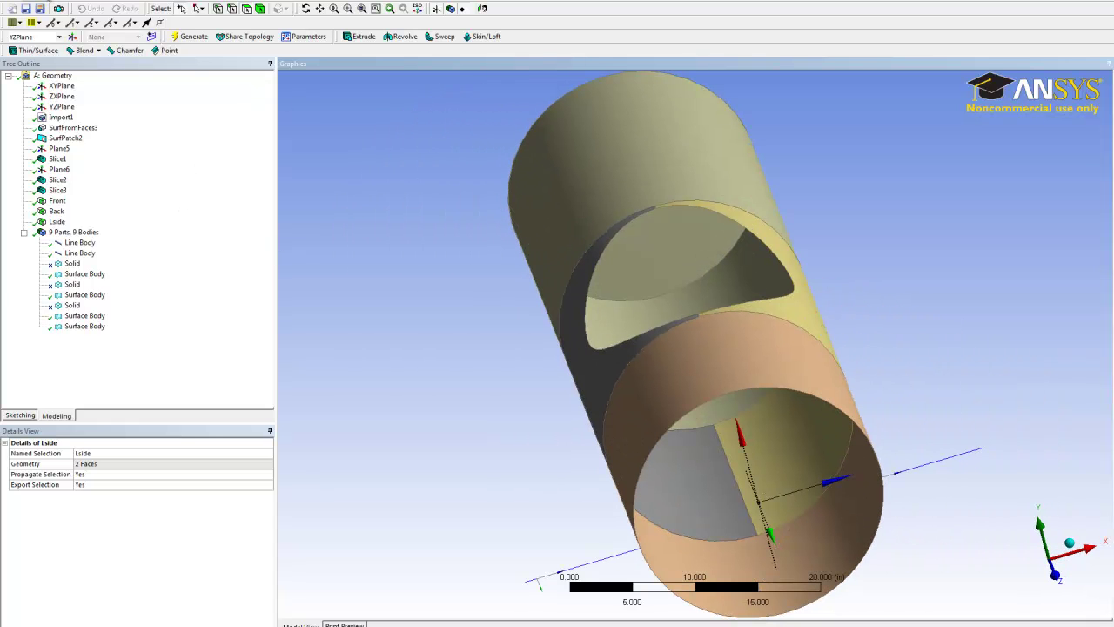
# Rename the fourth named selection to Rside and apply the upper and lower right-side faces
pyautogui.click(98, 3)
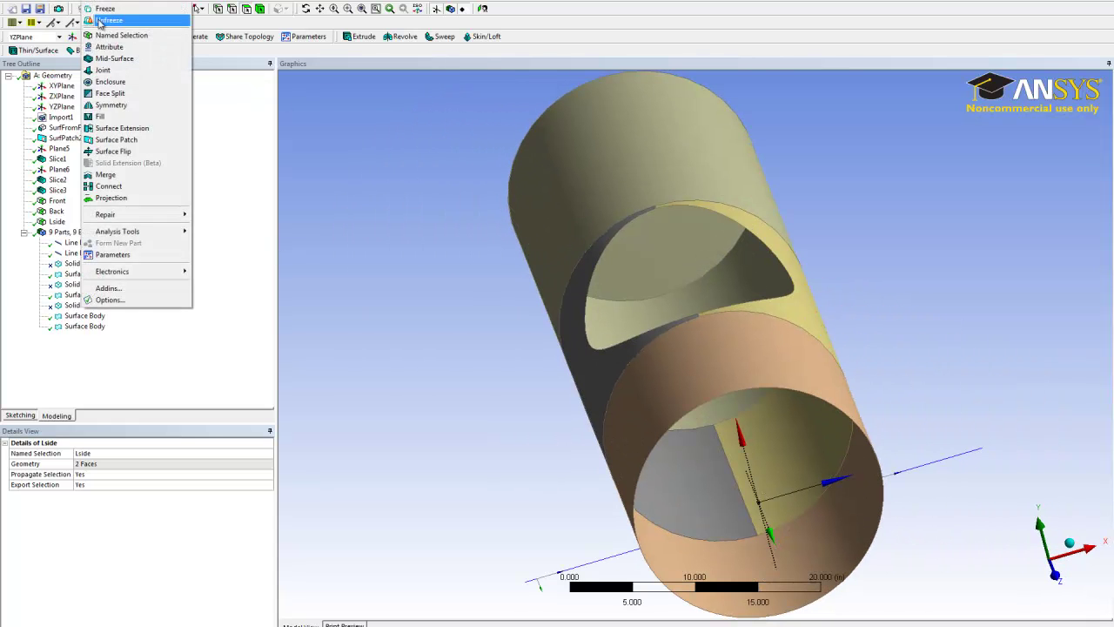
pyautogui.click(105, 38)
pyautogui.click(88, 435)
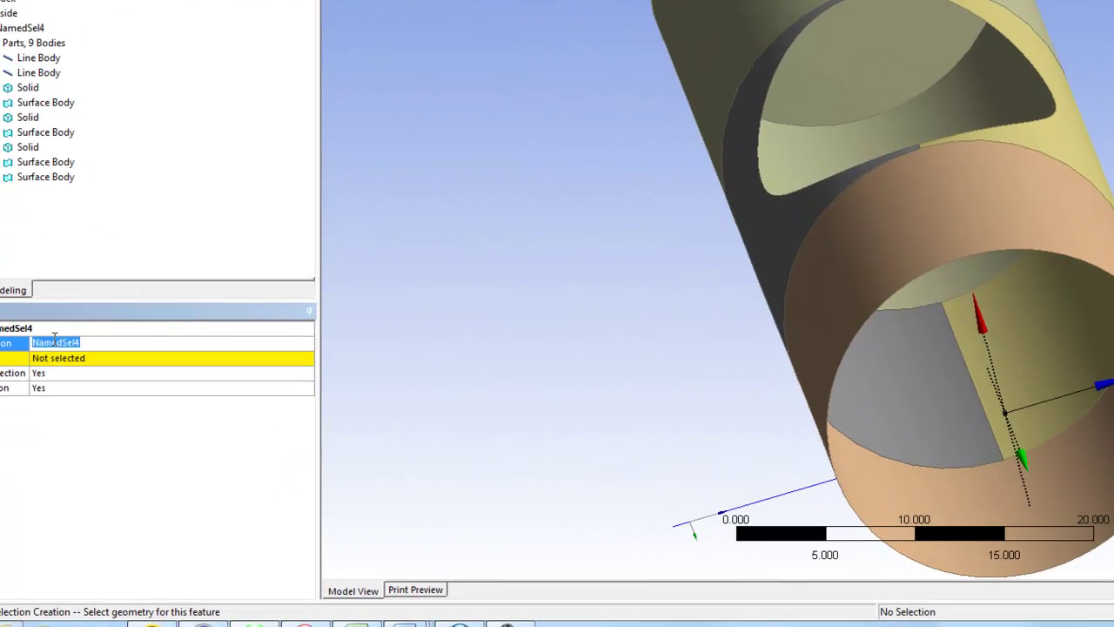
pyautogui.write('Rside')
pyautogui.click(44, 359)
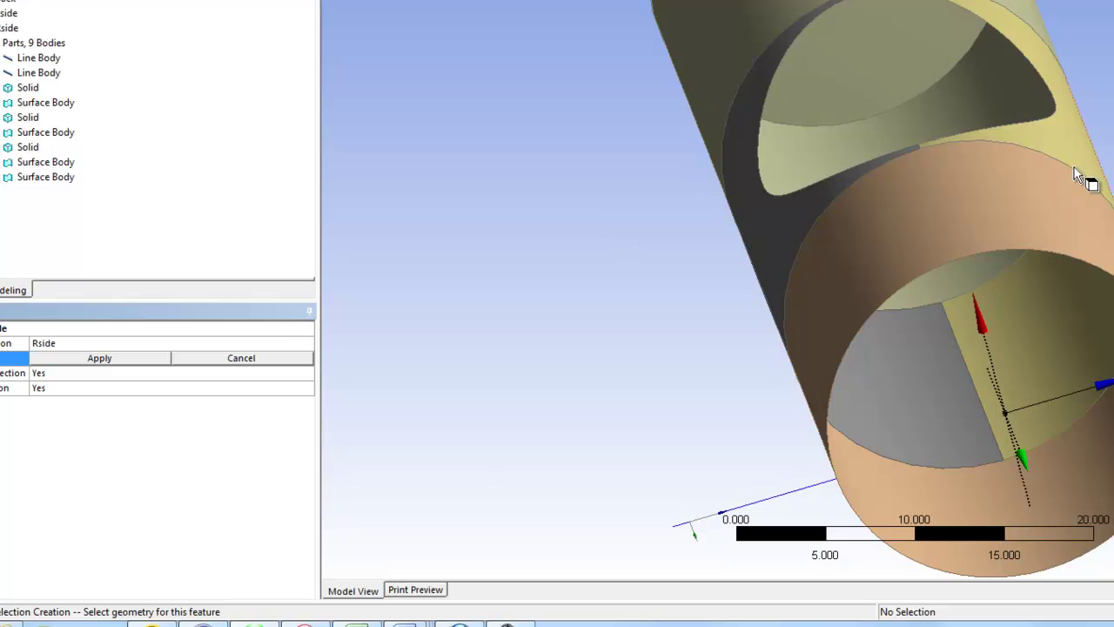
pyautogui.moveTo(1086, 177); pyautogui.dragTo(858, 139, button='middle')
pyautogui.click(884, 161)
pyautogui.keyDown('ctrl'); pyautogui.click(987, 232); pyautogui.keyUp('ctrl')
pyautogui.click(110, 360)
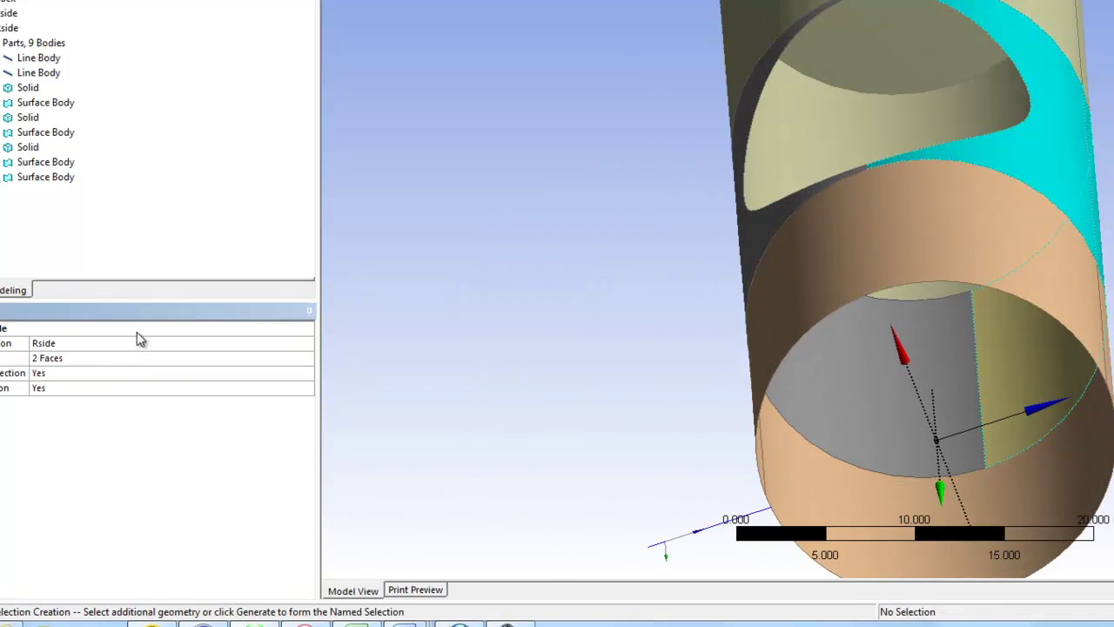
pyautogui.moveTo(816, 161); pyautogui.dragTo(941, 128, button='middle')
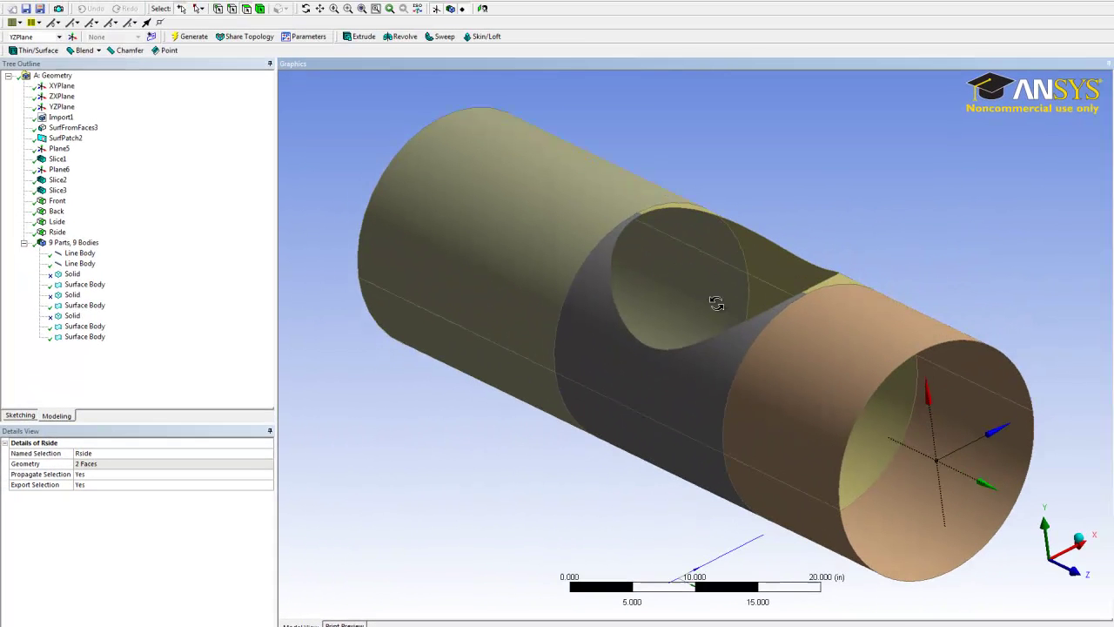
# Select the four surface bodies in the tree and form them into a new part
pyautogui.click(56, 201)
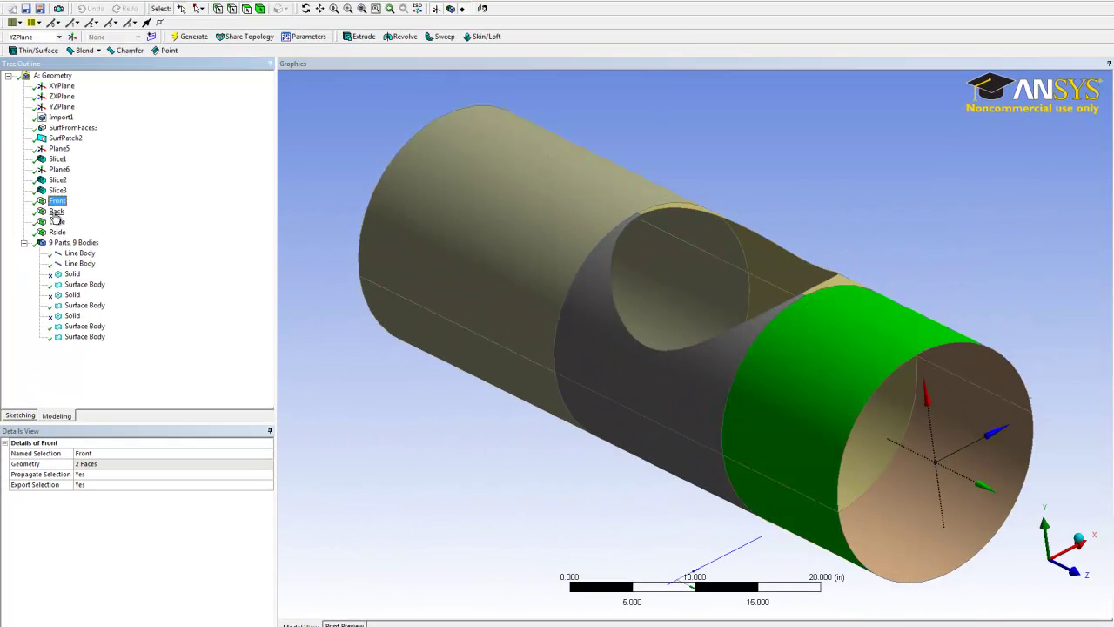
pyautogui.click(55, 211)
pyautogui.click(57, 233)
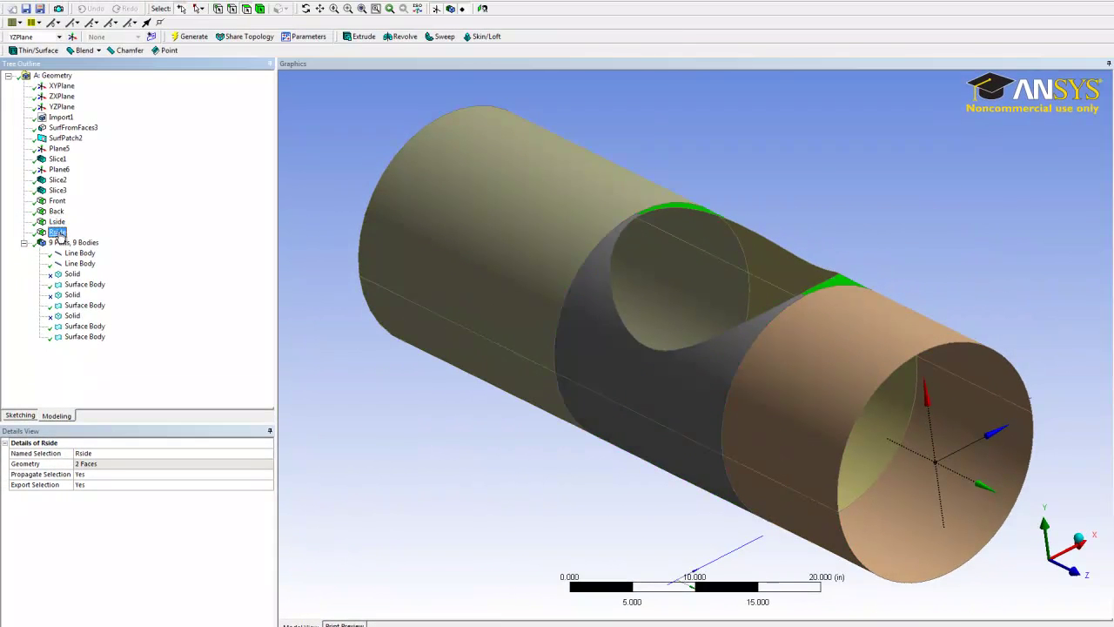
pyautogui.click(82, 286)
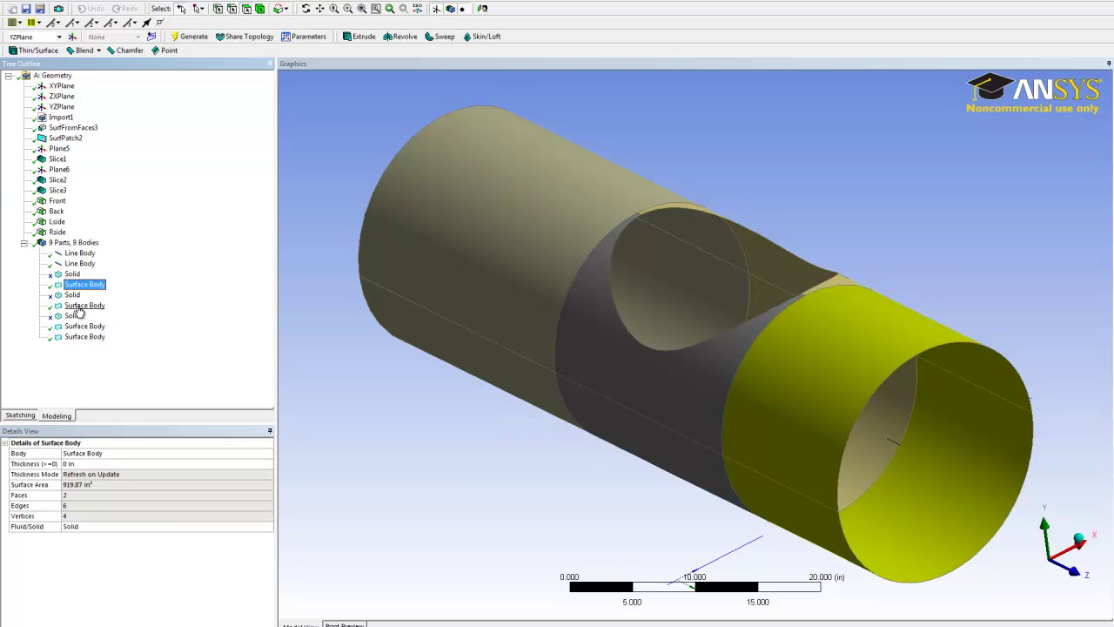
pyautogui.keyDown('ctrl'); pyautogui.click(83, 305); pyautogui.keyUp('ctrl')
pyautogui.keyDown('ctrl'); pyautogui.click(83, 326); pyautogui.keyUp('ctrl')
pyautogui.keyDown('ctrl'); pyautogui.click(84, 336); pyautogui.keyUp('ctrl')
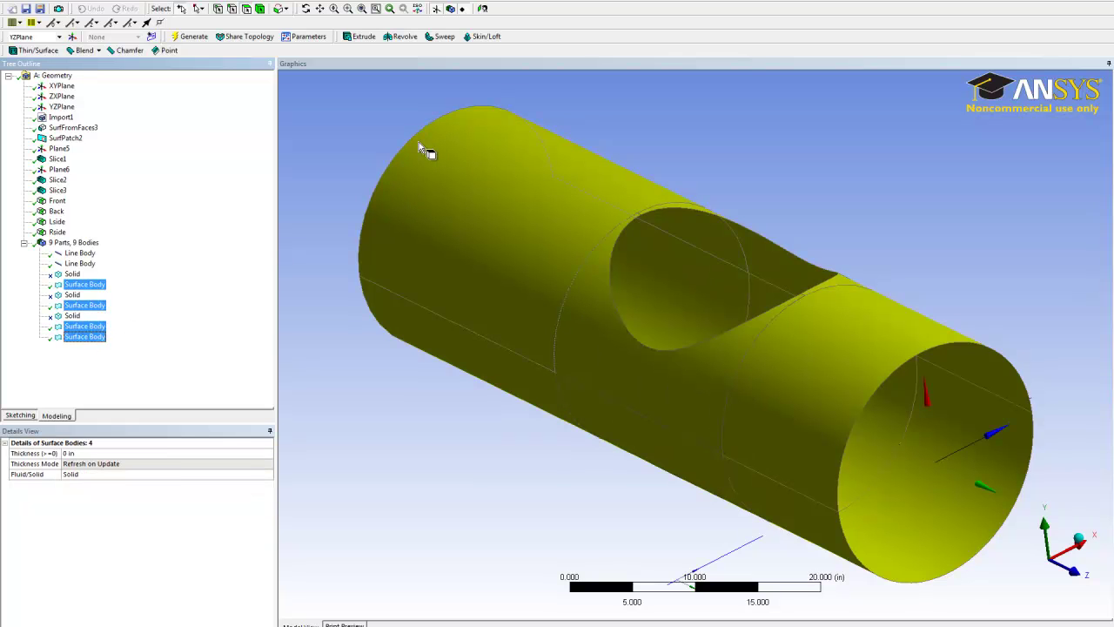
pyautogui.rightClick(84, 290)
pyautogui.click(123, 348)
# Rename the new part to monocoque
pyautogui.rightClick(72, 308)
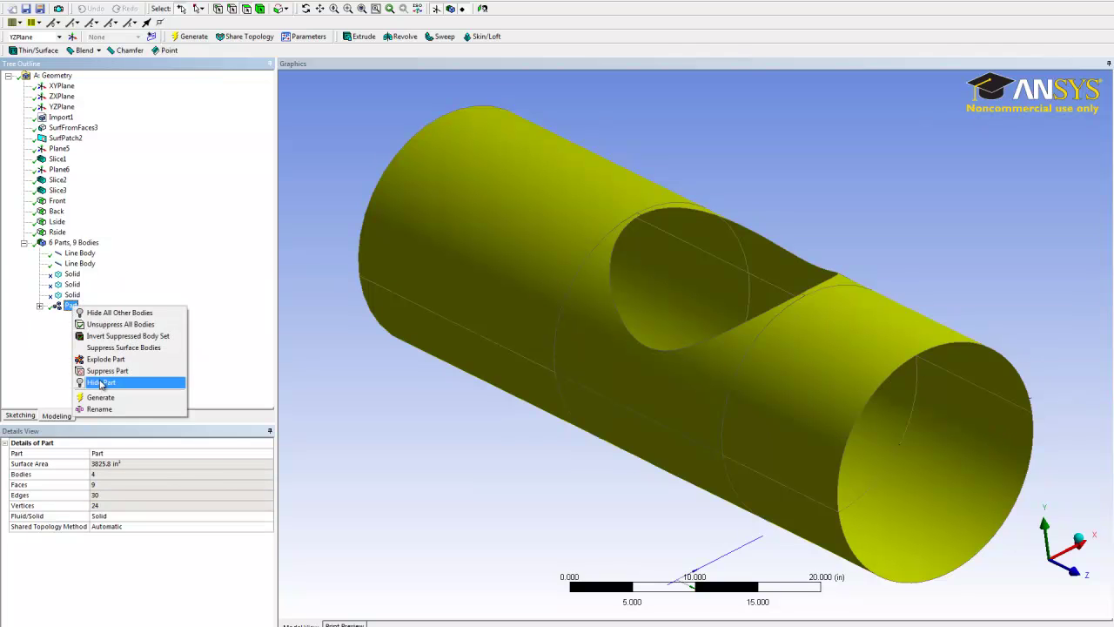
pyautogui.click(100, 408)
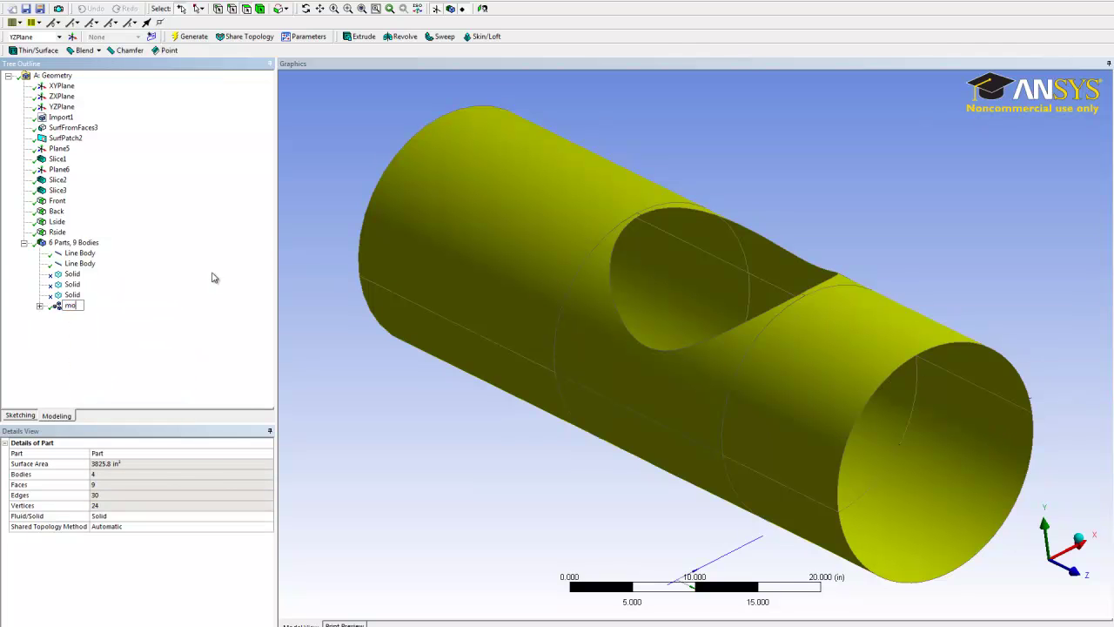
pyautogui.write('monocoque')
pyautogui.press('Return')
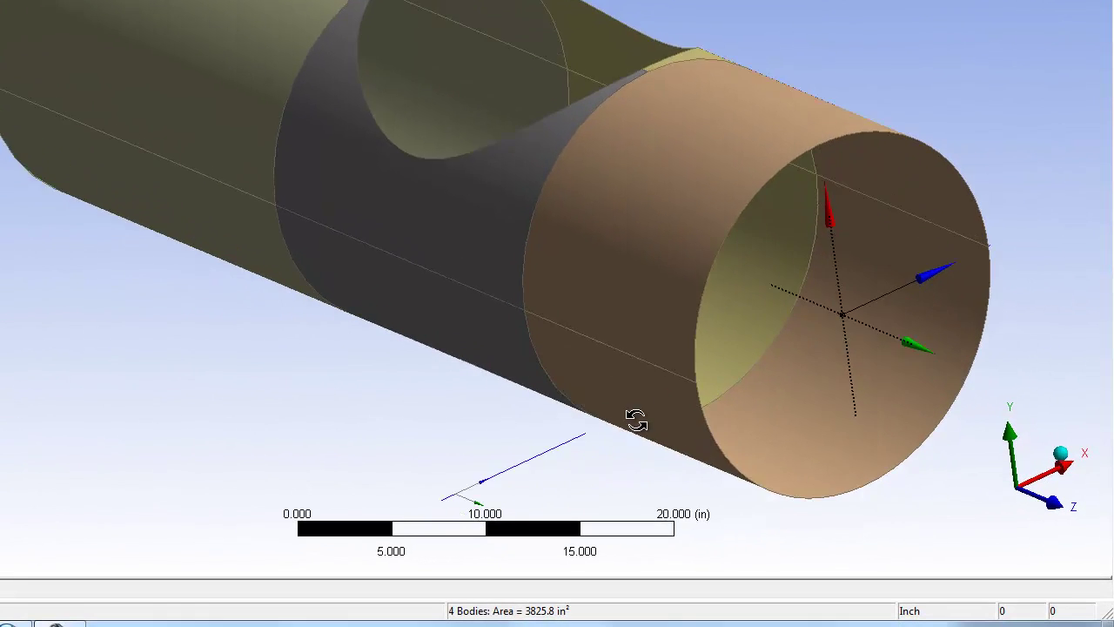
pyautogui.moveTo(618, 381); pyautogui.dragTo(664, 299, button='middle')
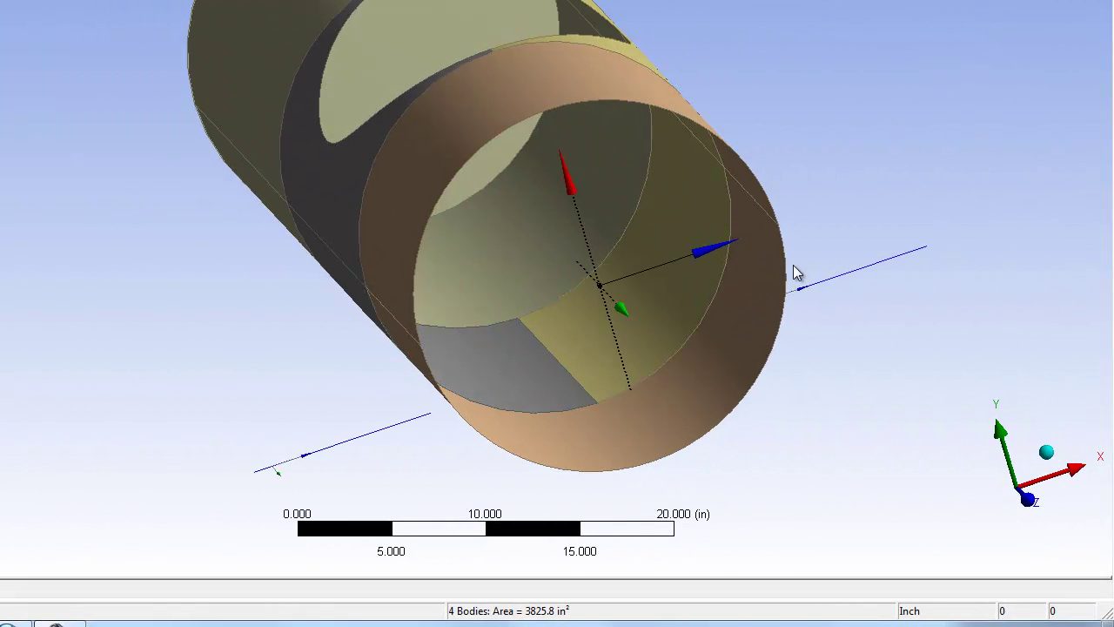
pyautogui.moveTo(597, 365); pyautogui.dragTo(702, 308, button='middle')
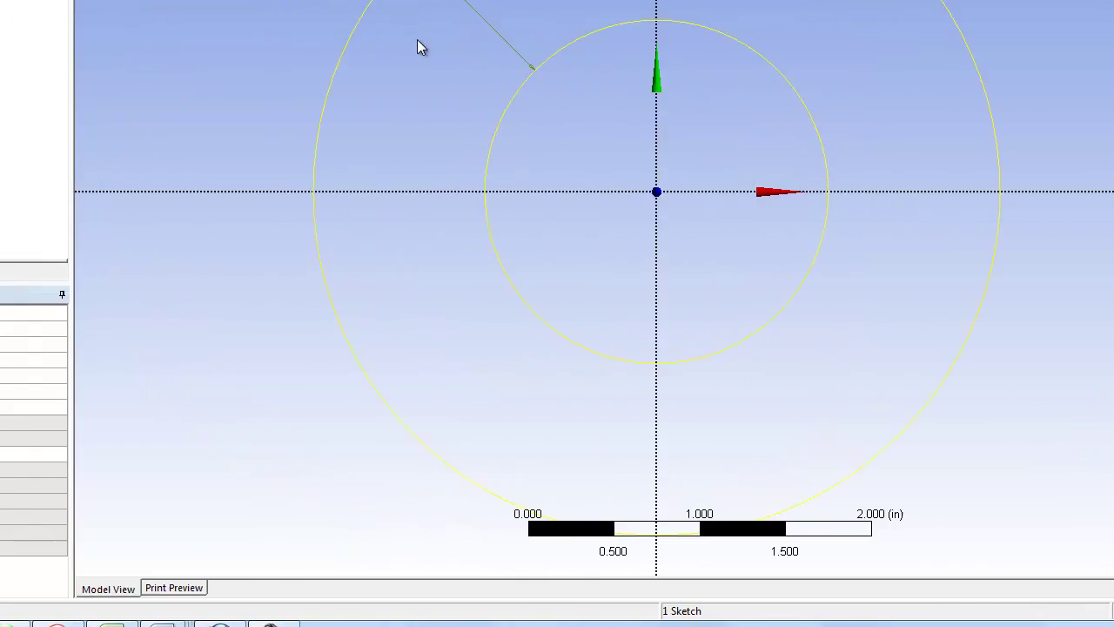
# Set CircularTube1's inner radius Ri to 0.4 in and outer radius Ro to 0.5 in
pyautogui.click(58, 391)
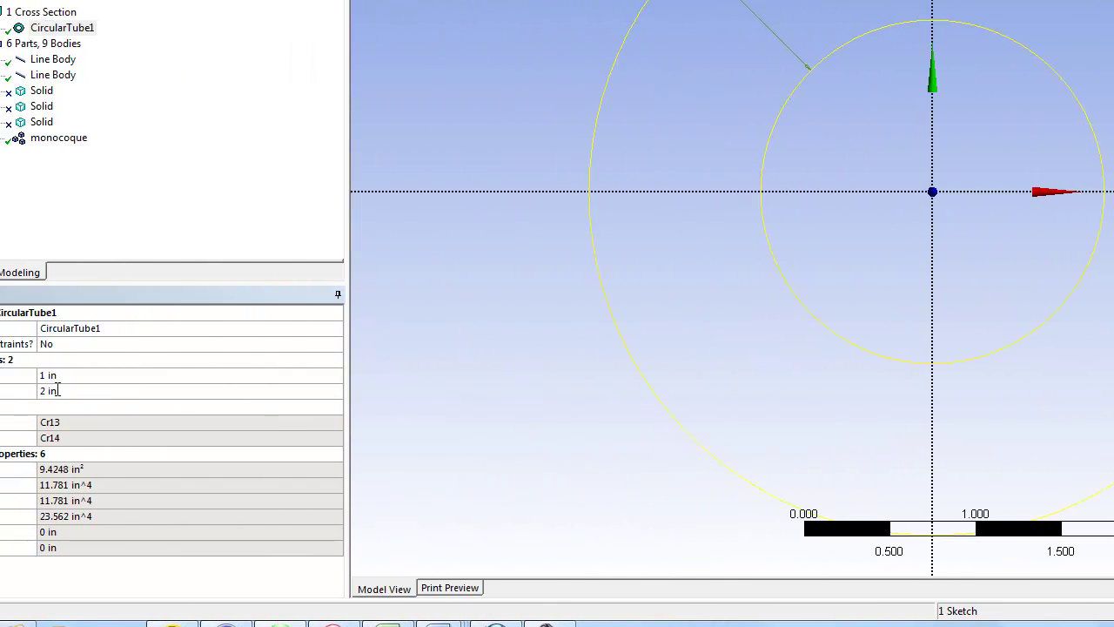
pyautogui.click(59, 391)
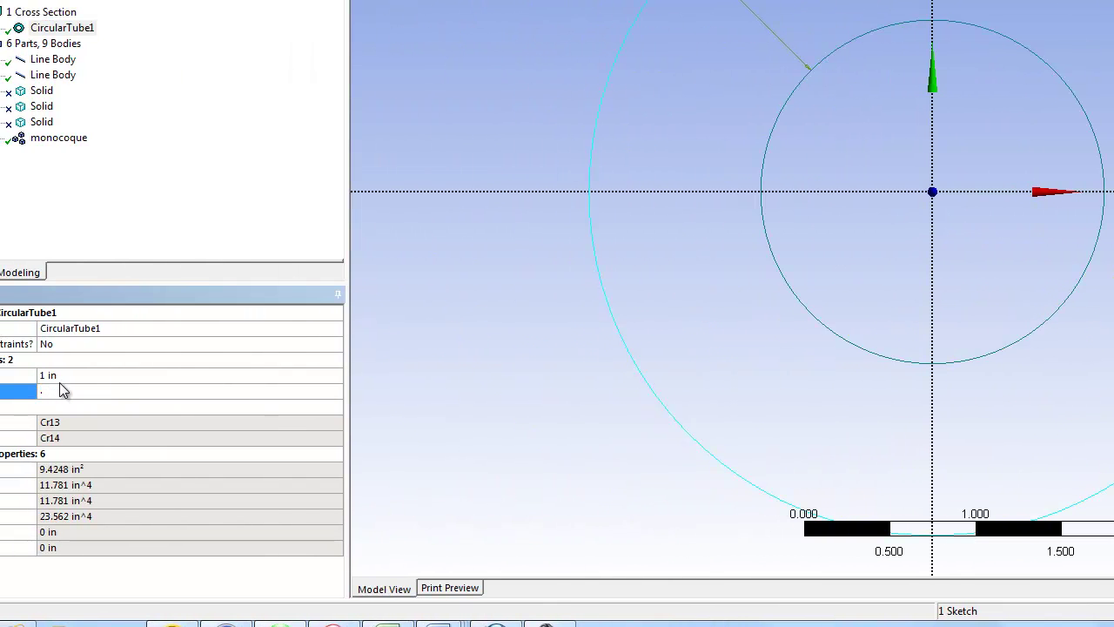
pyautogui.click(78, 372)
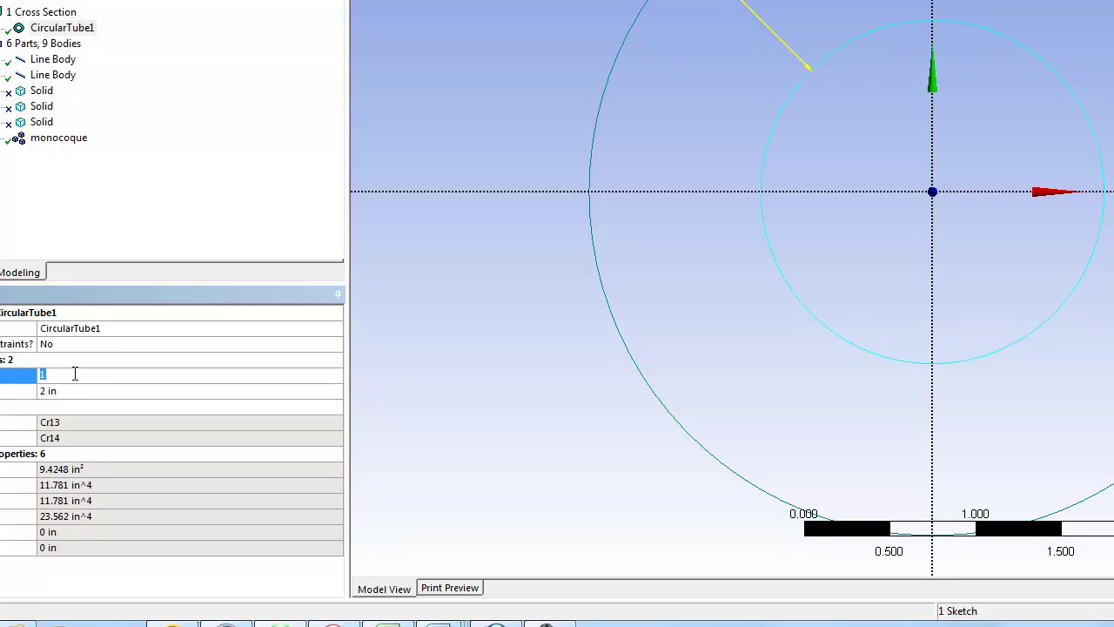
pyautogui.press('Return')
pyautogui.click(101, 395)
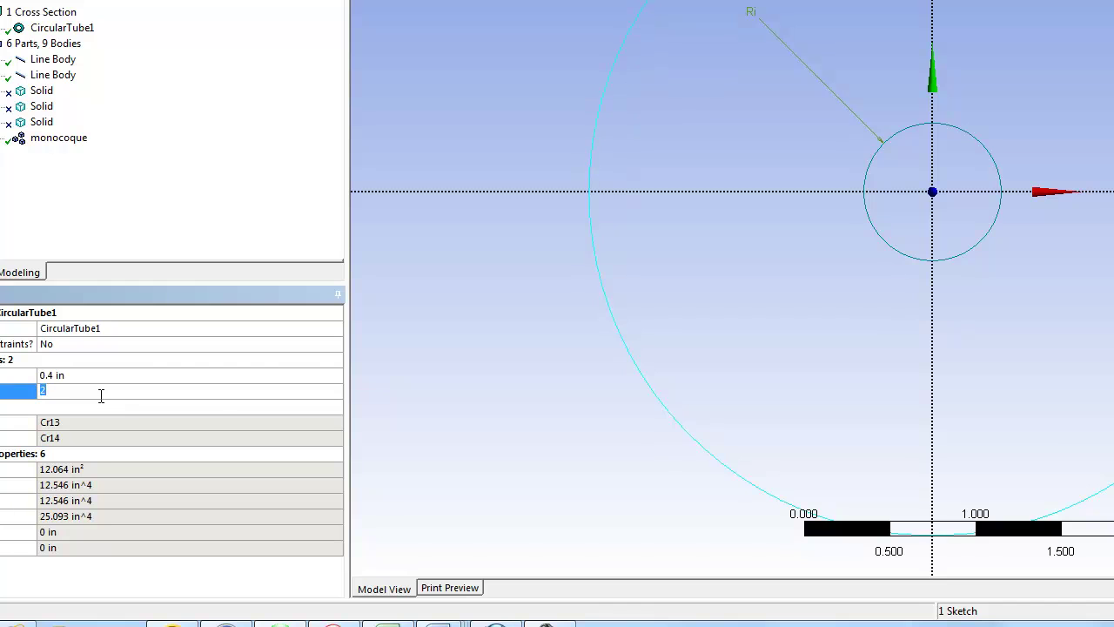
pyautogui.press('Return')
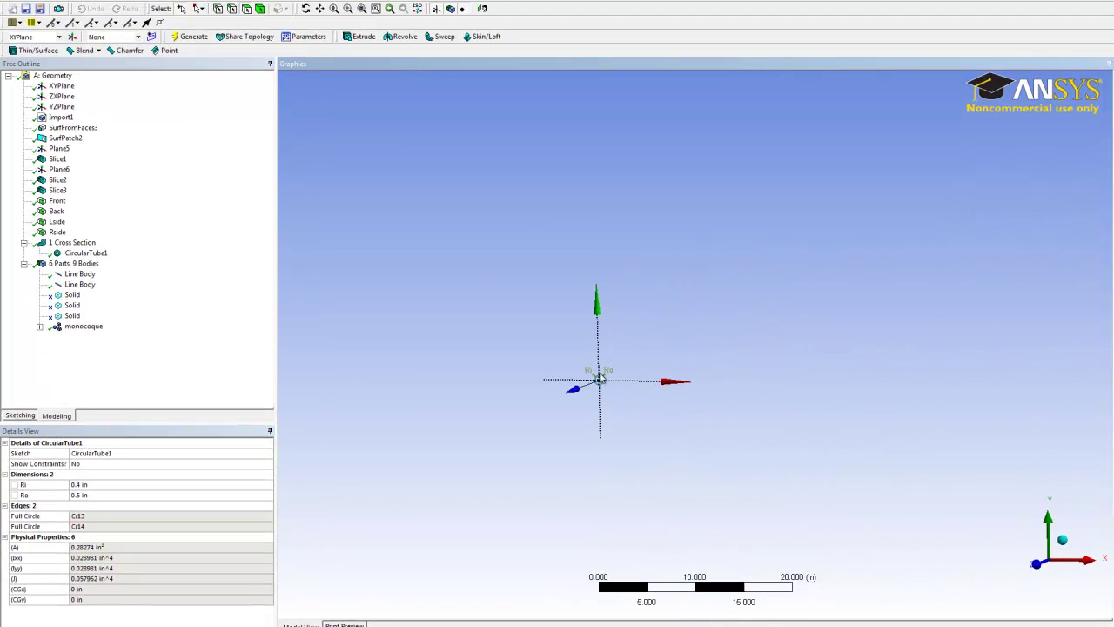
pyautogui.scroll(2, 599, 376)
pyautogui.scroll(3, 600, 375)
pyautogui.scroll(4, 427, 435)
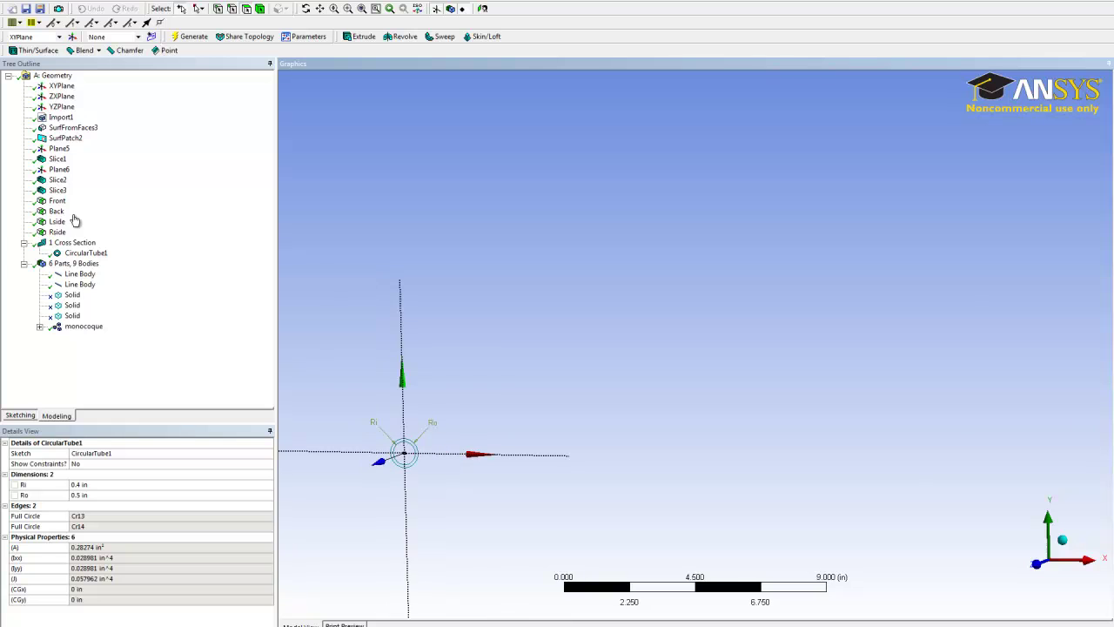
# Choose CircularTube1 as the Cross Section for the first and second line bodies
pyautogui.click(79, 273)
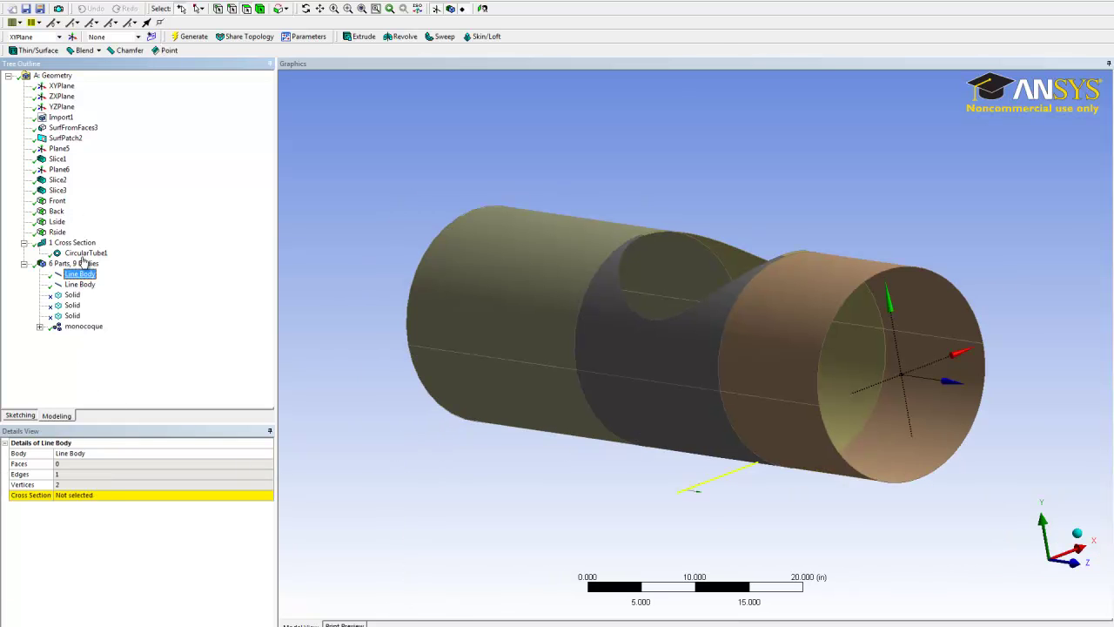
pyautogui.click(103, 496)
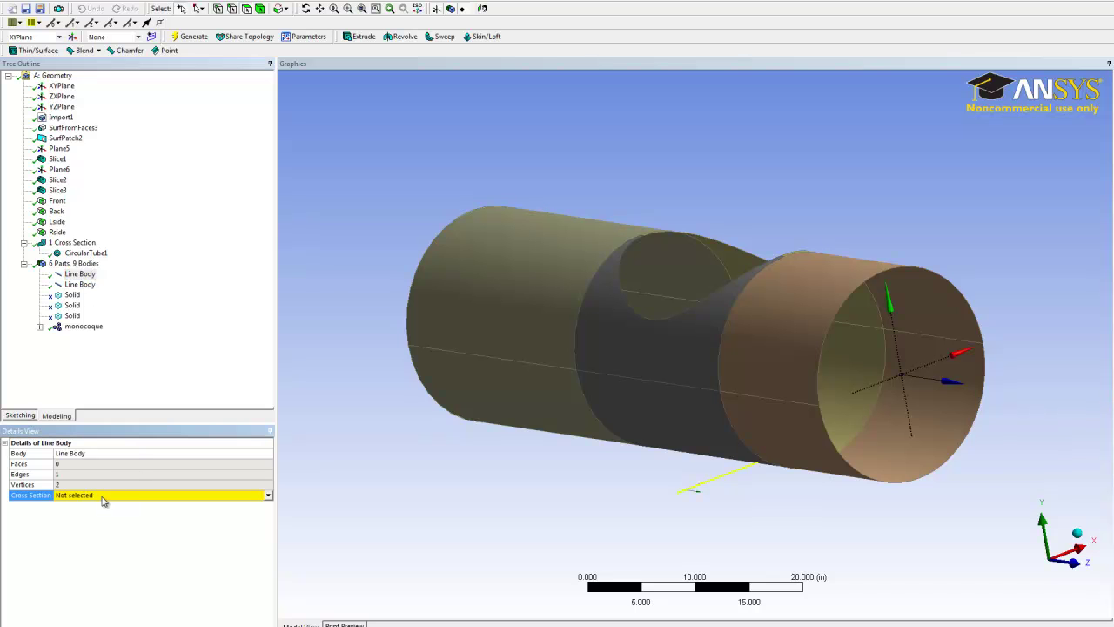
pyautogui.click(268, 496)
pyautogui.click(233, 514)
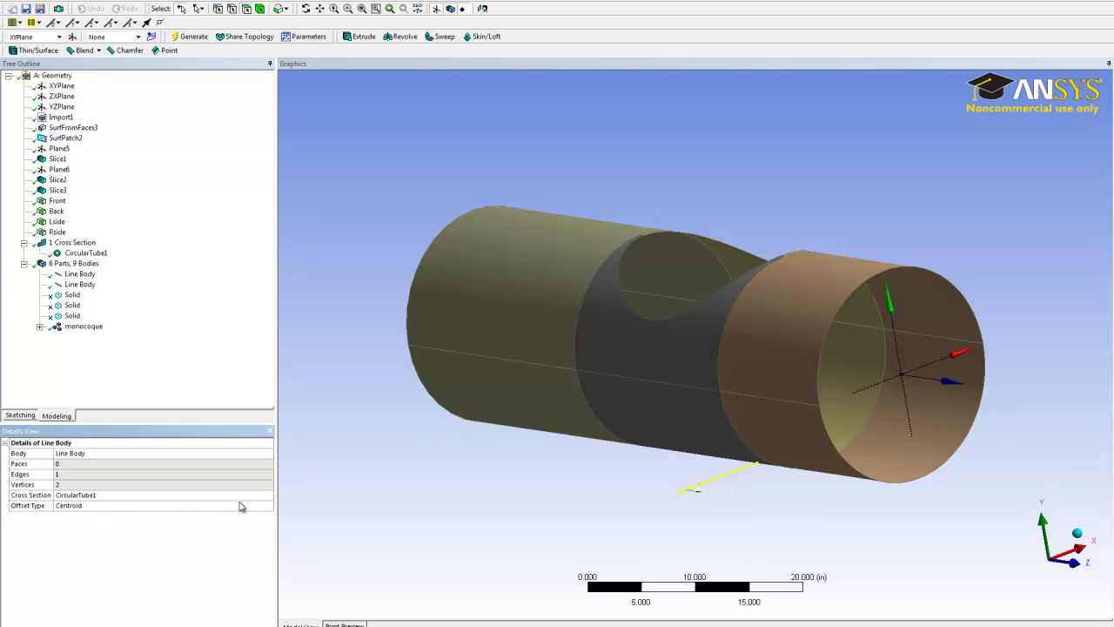
pyautogui.click(80, 285)
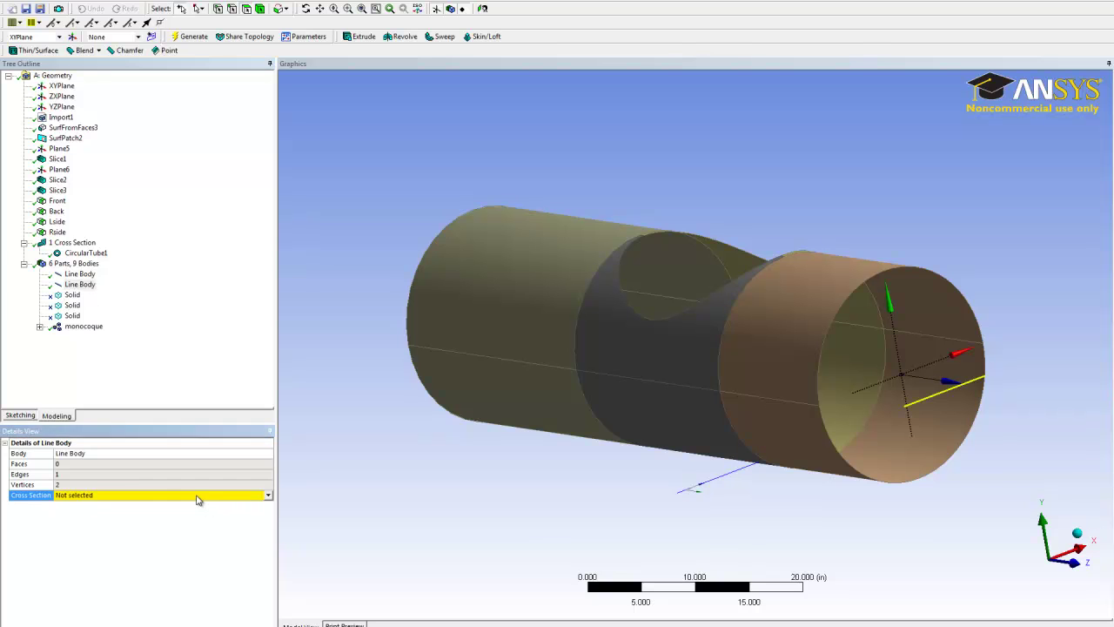
pyautogui.click(267, 496)
pyautogui.click(242, 514)
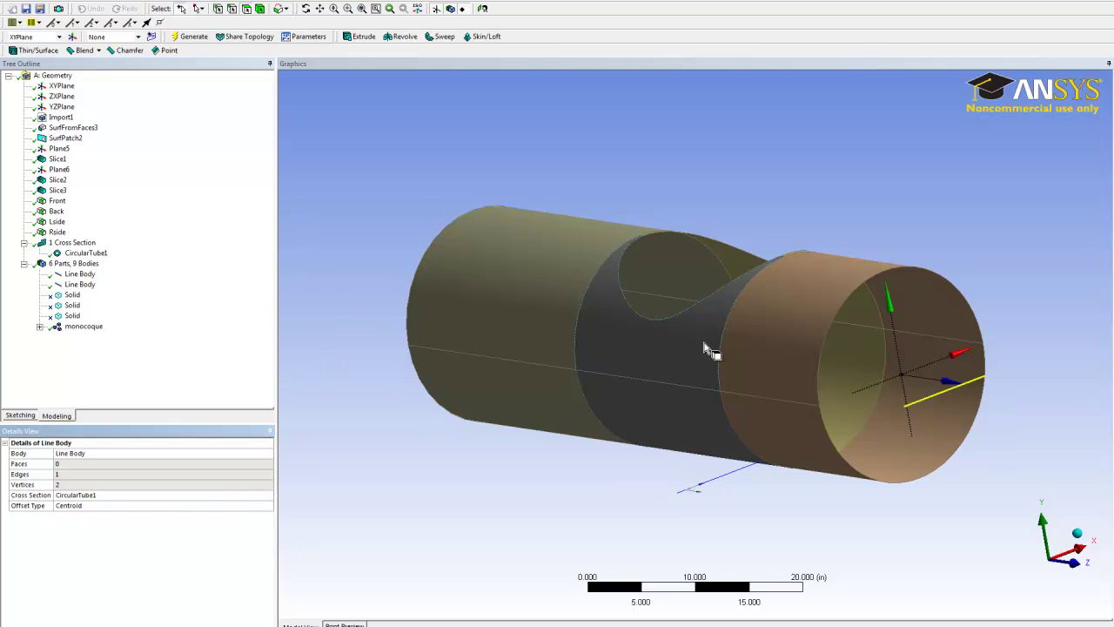
pyautogui.moveTo(697, 340); pyautogui.dragTo(609, 350, button='middle')
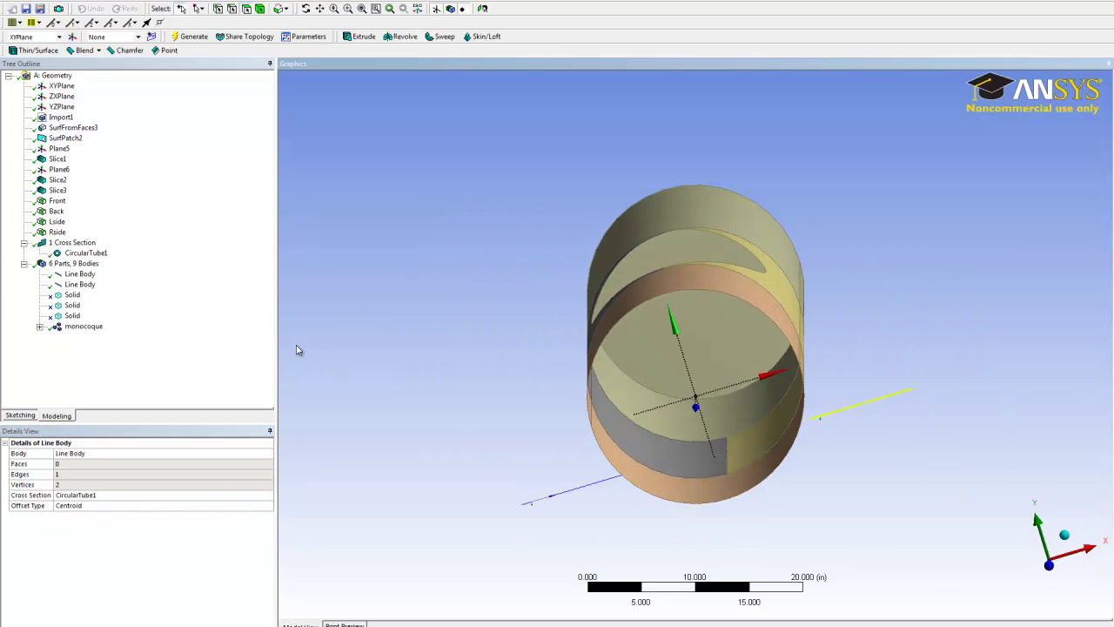
pyautogui.click(79, 274)
pyautogui.click(79, 284)
pyautogui.moveTo(618, 443); pyautogui.dragTo(704, 427, button='middle')
pyautogui.moveTo(596, 340); pyautogui.dragTo(590, 316, button='middle')
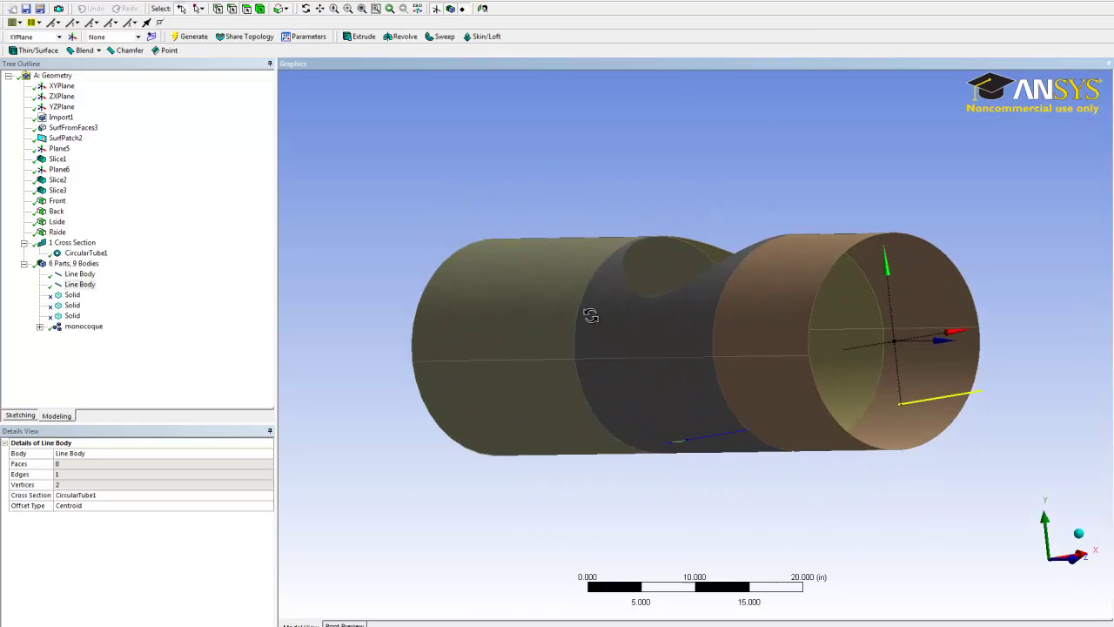
pyautogui.moveTo(697, 326); pyautogui.dragTo(617, 372, button='middle')
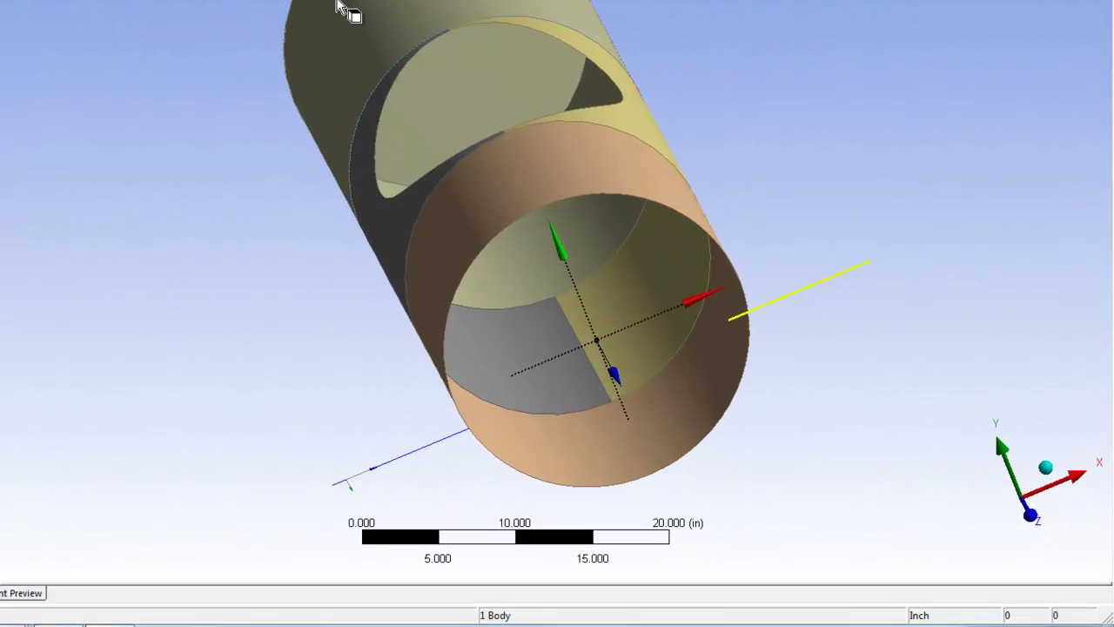
pyautogui.moveTo(575, 282); pyautogui.dragTo(735, 309, button='middle')
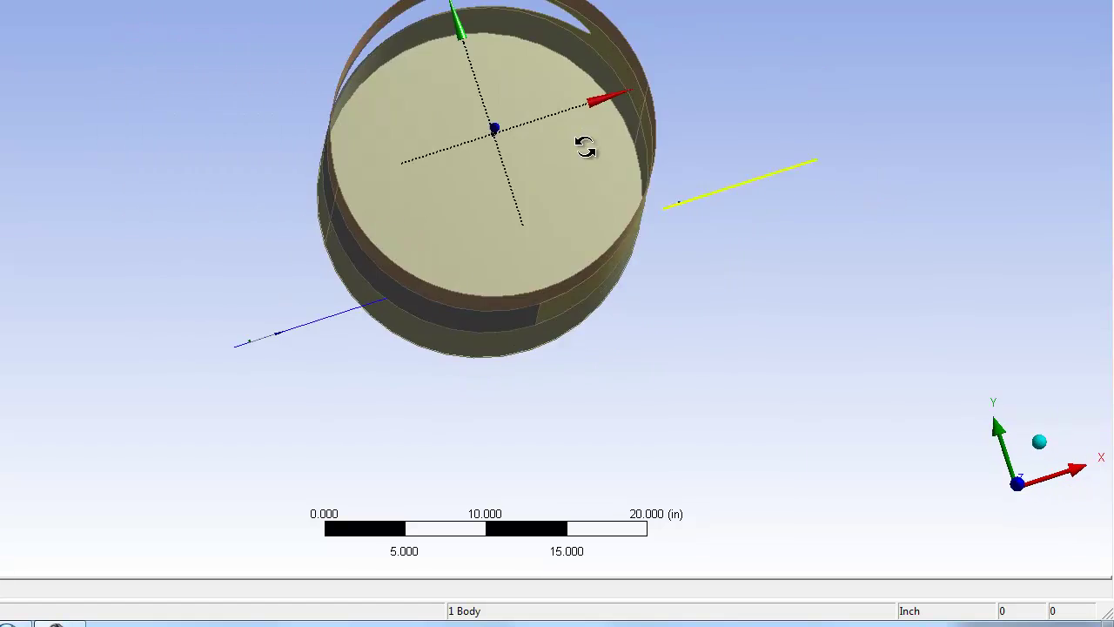
pyautogui.moveTo(584, 148); pyautogui.dragTo(636, 203, button='middle')
pyautogui.moveTo(562, 174); pyautogui.dragTo(627, 174, button='middle')
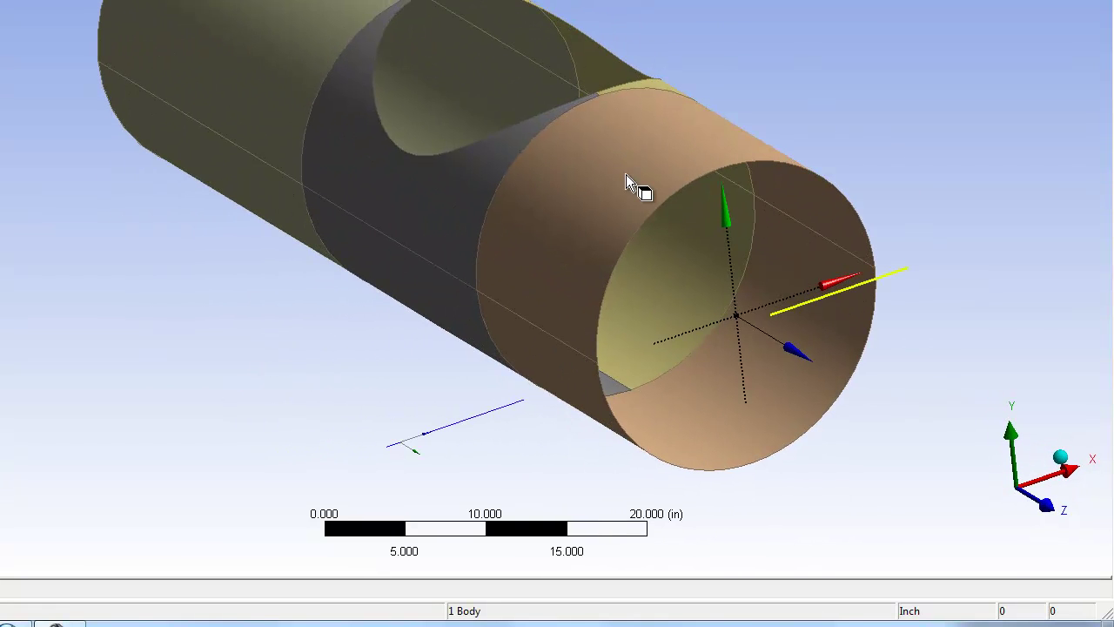